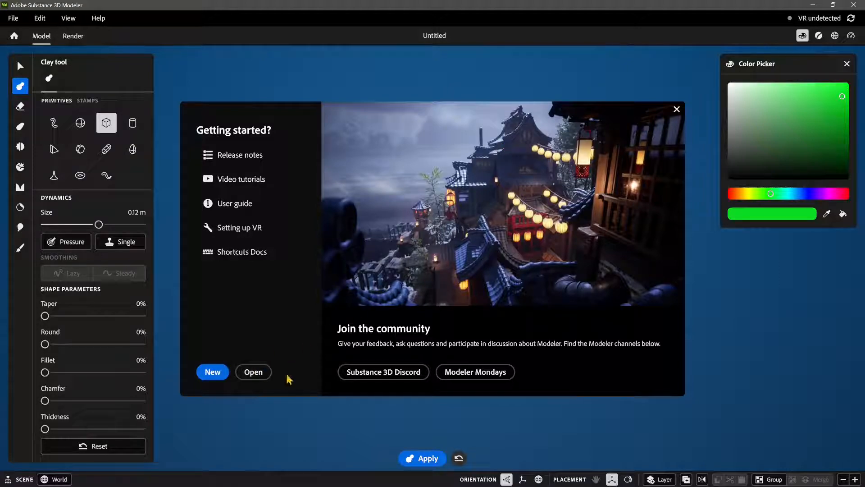
Step: Start a new empty project with the cube primitive ready in the scene
{"action": "left_click", "coordinate": [214, 373]}
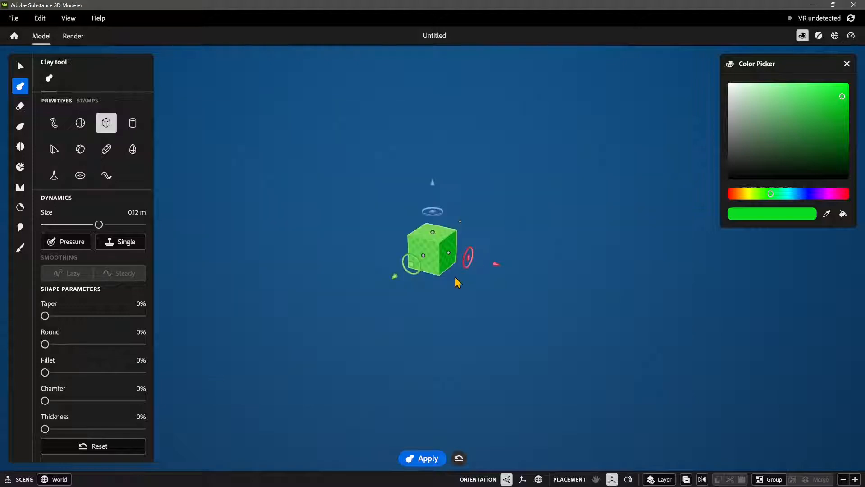
{"action": "scroll", "coordinate": [440, 273], "scroll_direction": "up", "scroll_amount": 5}
{"action": "left_click_drag", "start_coordinate": [468, 279], "coordinate": [435, 276], "text": "alt"}
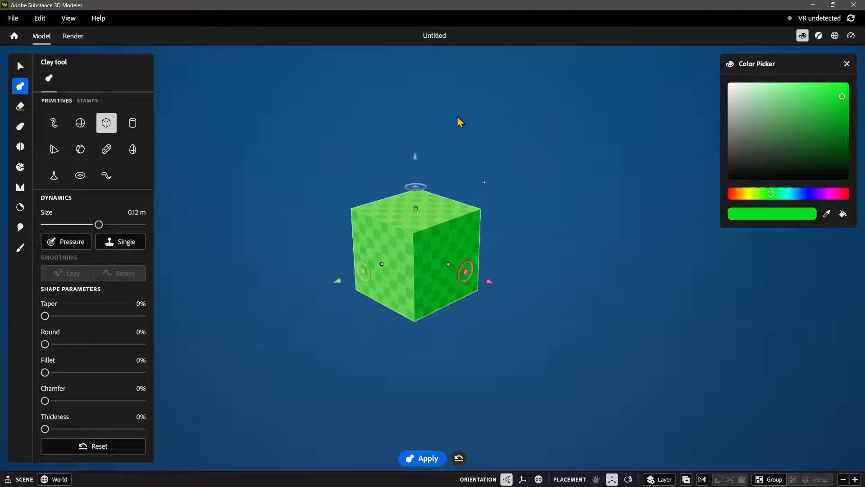
{"action": "mouse_move", "coordinate": [466, 252]}
{"action": "left_mouse_down", "text": "alt"}
{"action": "mouse_move", "coordinate": [494, 277]}
{"action": "mouse_move", "coordinate": [479, 281]}
{"action": "mouse_move", "coordinate": [468, 265]}
{"action": "left_mouse_up", "text": "alt"}
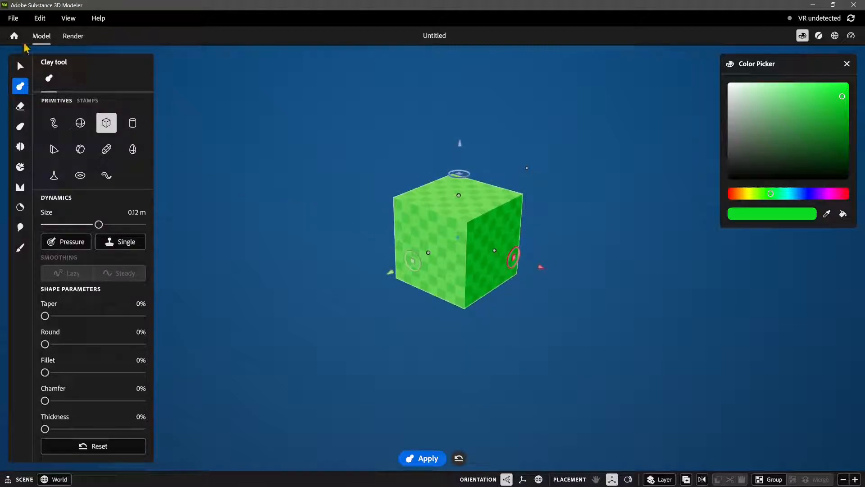
Step: View the models available for Modeler in the Adobe Substance 3D Assets web library, and return to the scene
{"action": "left_click", "coordinate": [15, 24]}
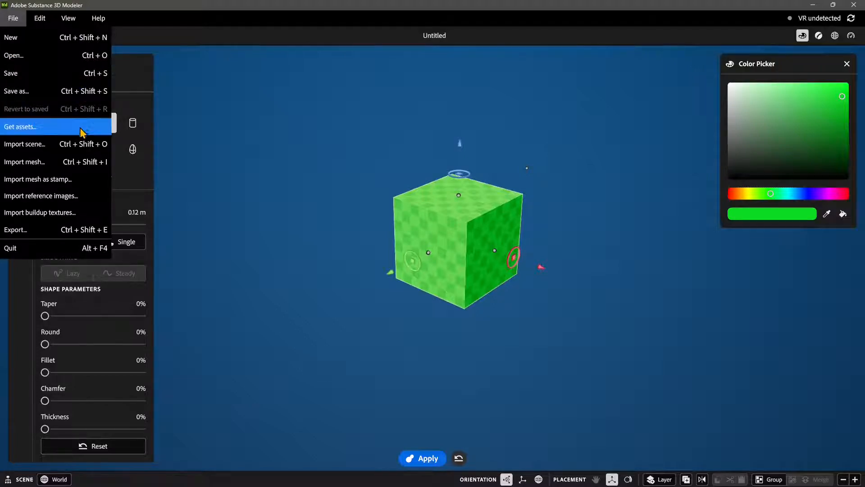
{"action": "left_click", "coordinate": [38, 132]}
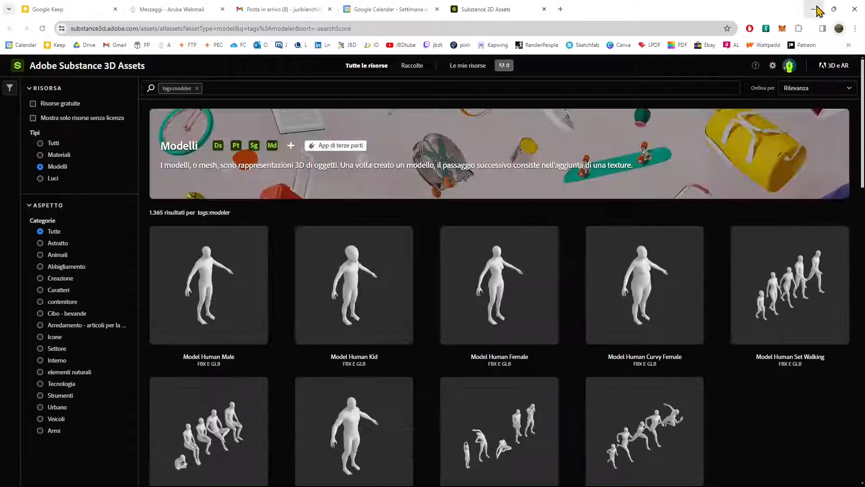
{"action": "mouse_move", "coordinate": [193, 330]}
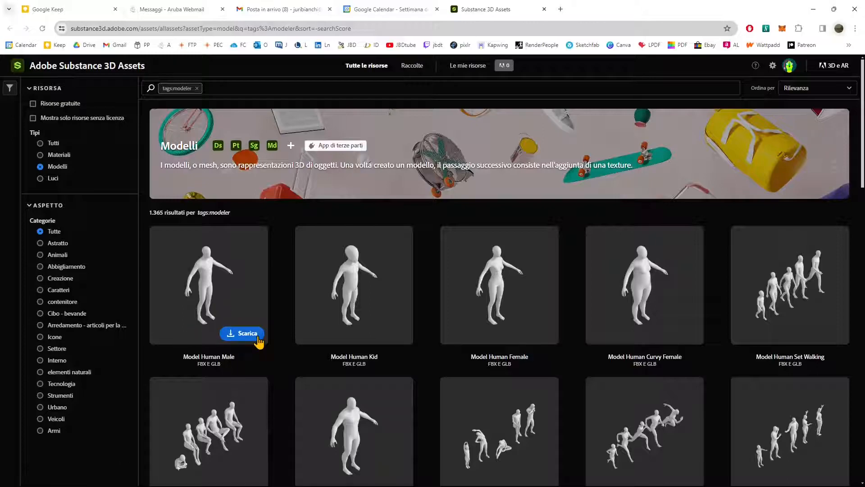
{"action": "left_click", "coordinate": [834, 9]}
{"action": "left_click", "coordinate": [742, 13]}
Step: Begin a mesh import and choose the monkey file from the MonkeyHead folder as its source
{"action": "left_click", "coordinate": [10, 20]}
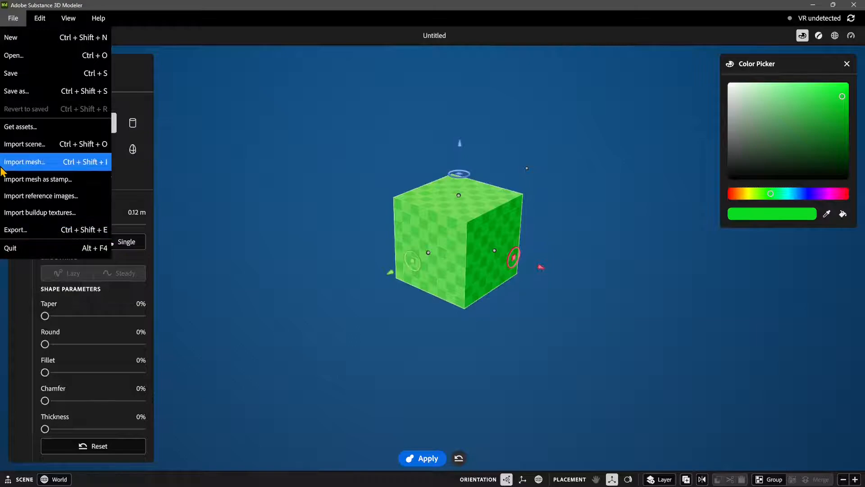
{"action": "left_click", "coordinate": [21, 166]}
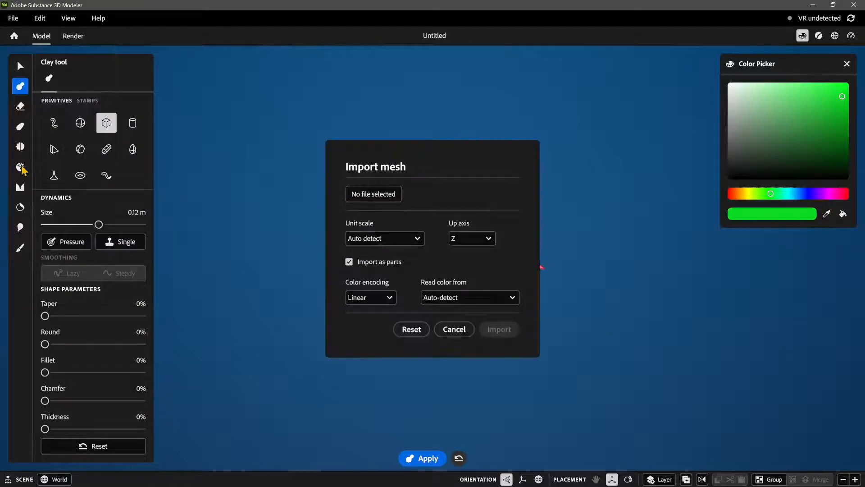
{"action": "left_click", "coordinate": [385, 195]}
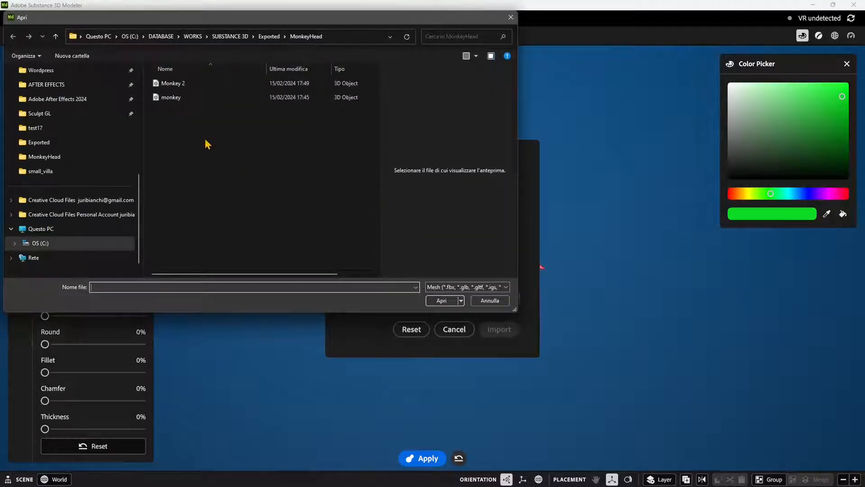
{"action": "left_click", "coordinate": [175, 97]}
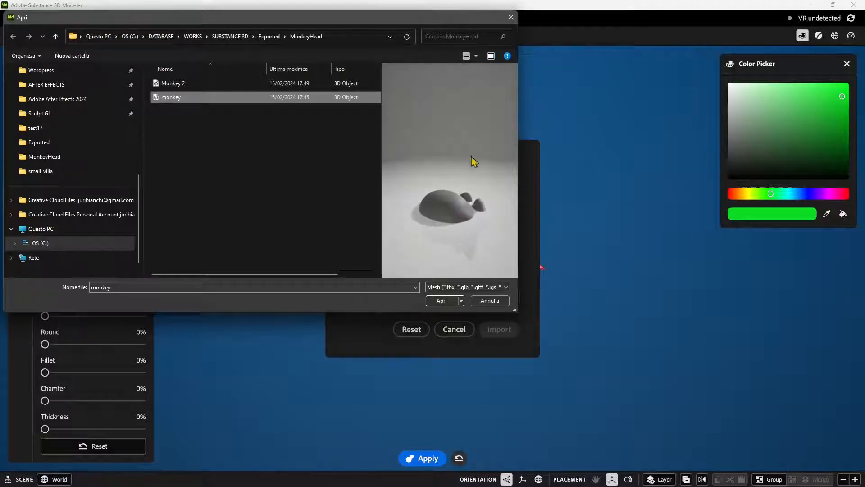
{"action": "left_click", "coordinate": [193, 83]}
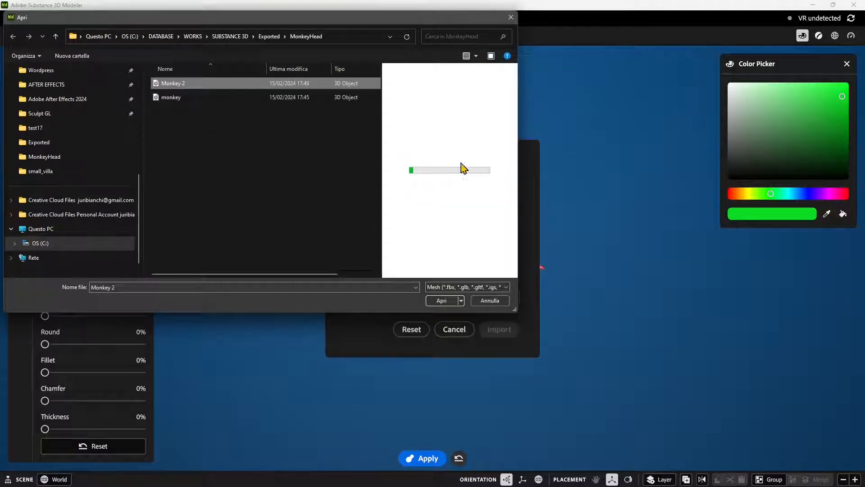
{"action": "left_click", "coordinate": [172, 100]}
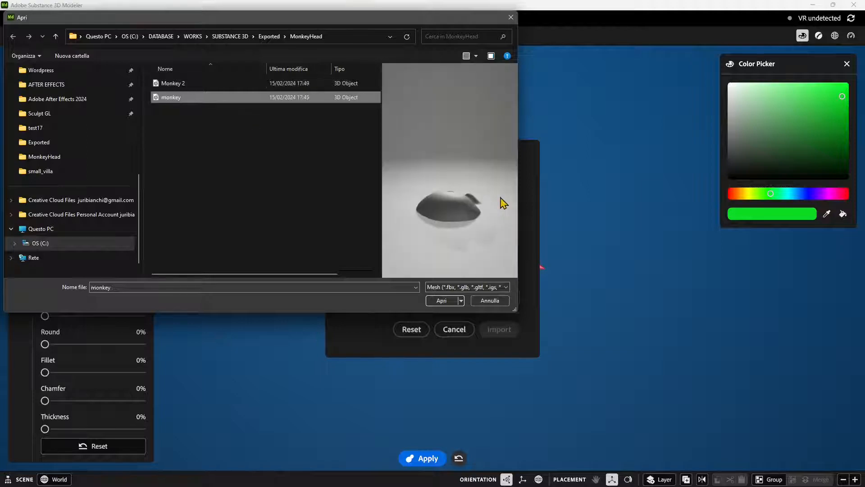
{"action": "left_click", "coordinate": [440, 301]}
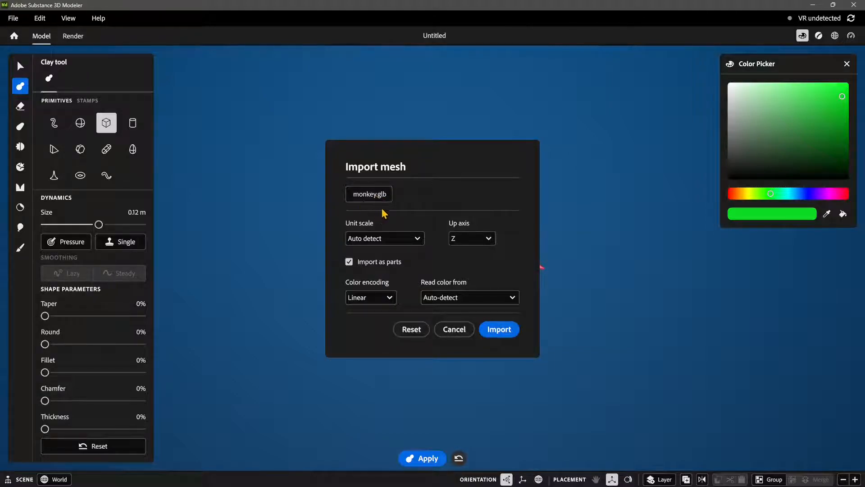
Step: Import the mesh with unit scale Auto detect, up axis Y and Import as parts enabled
{"action": "left_click", "coordinate": [369, 239]}
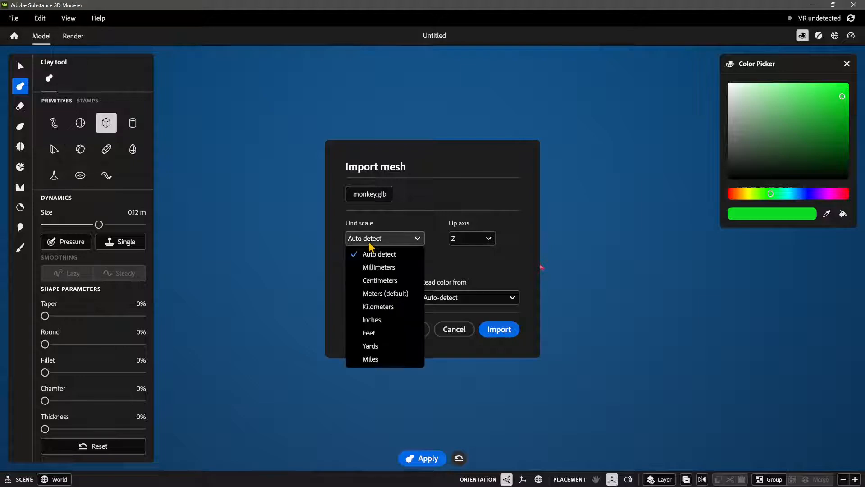
{"action": "left_click", "coordinate": [369, 255]}
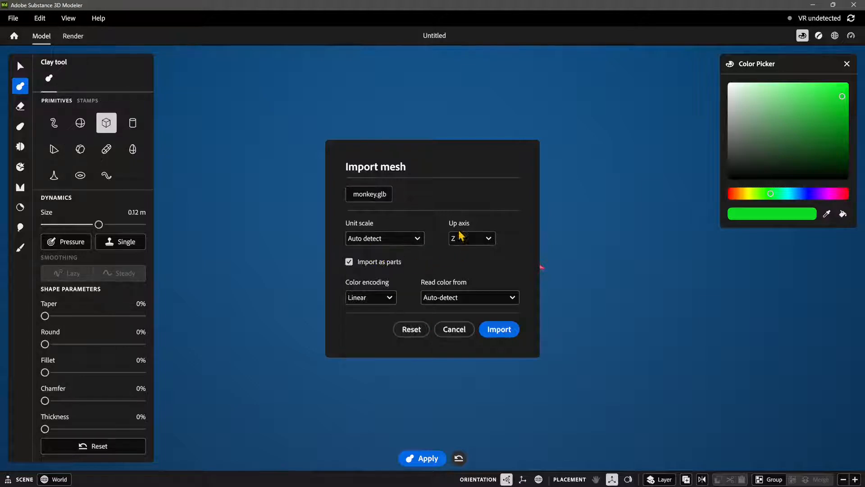
{"action": "left_click", "coordinate": [457, 237]}
{"action": "left_click", "coordinate": [469, 282]}
{"action": "left_click", "coordinate": [456, 240]}
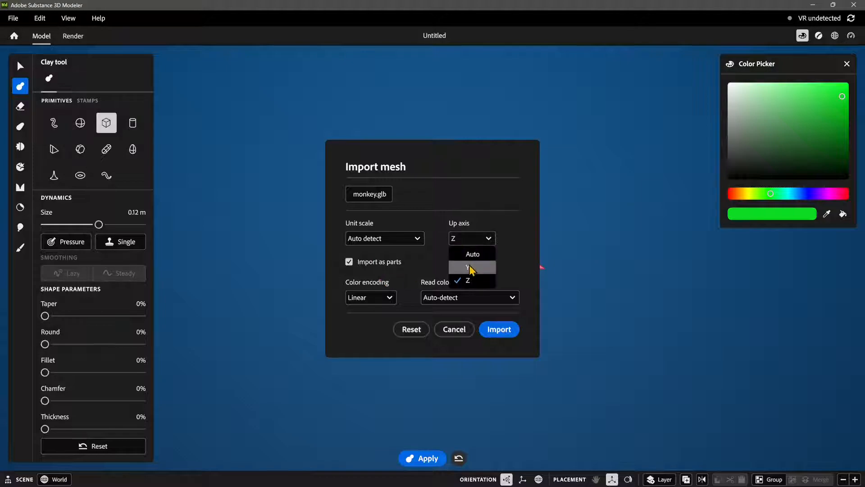
{"action": "left_click", "coordinate": [470, 267]}
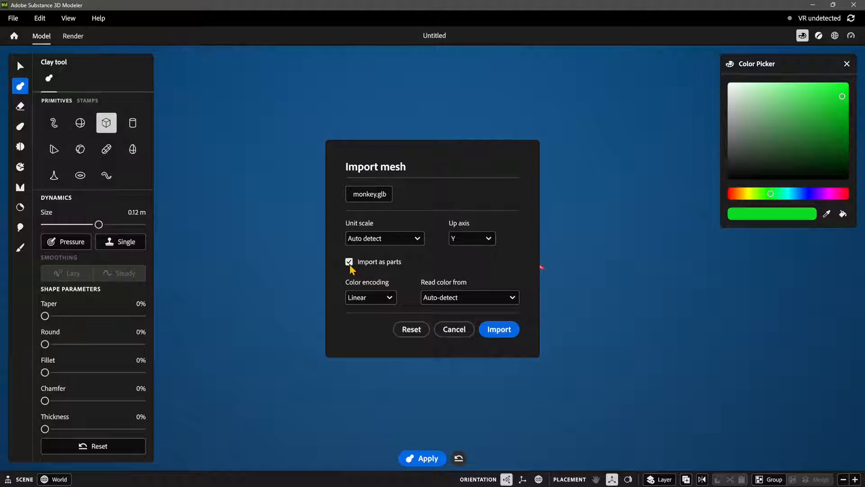
{"action": "left_click", "coordinate": [384, 265]}
{"action": "left_click", "coordinate": [493, 330]}
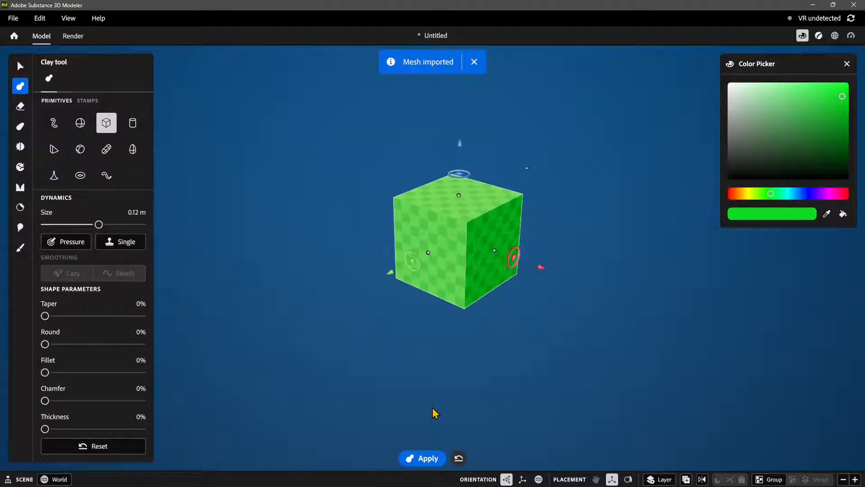
Step: Examine the imported monkey head and its scale relative to the cube primitive
{"action": "scroll", "coordinate": [446, 326], "scroll_direction": "down", "scroll_amount": 5}
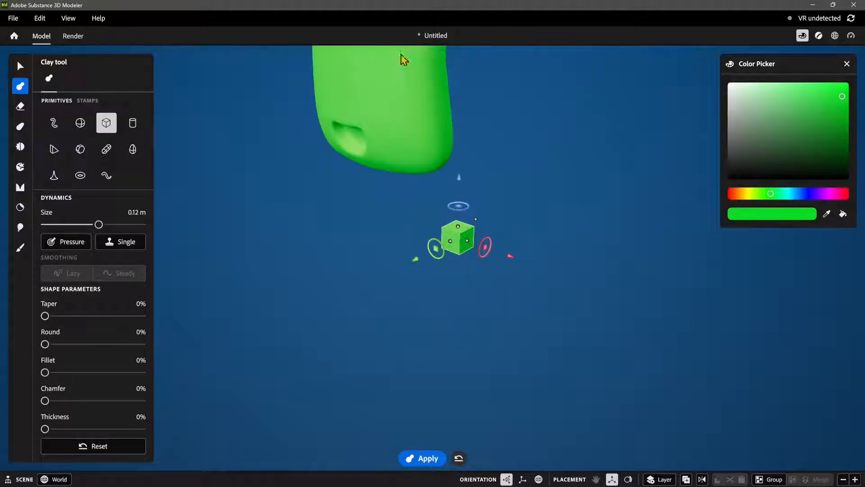
{"action": "scroll", "coordinate": [401, 55], "scroll_direction": "down", "scroll_amount": 5}
{"action": "scroll", "coordinate": [467, 228], "scroll_direction": "up", "scroll_amount": 3}
{"action": "middle_click_drag", "start_coordinate": [466, 234], "coordinate": [464, 252], "text": "alt"}
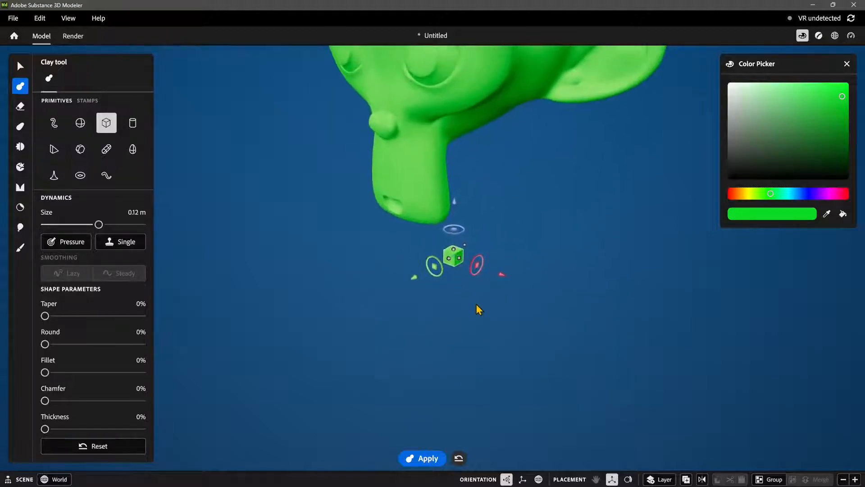
{"action": "middle_click_drag", "start_coordinate": [476, 305], "coordinate": [417, 328]}
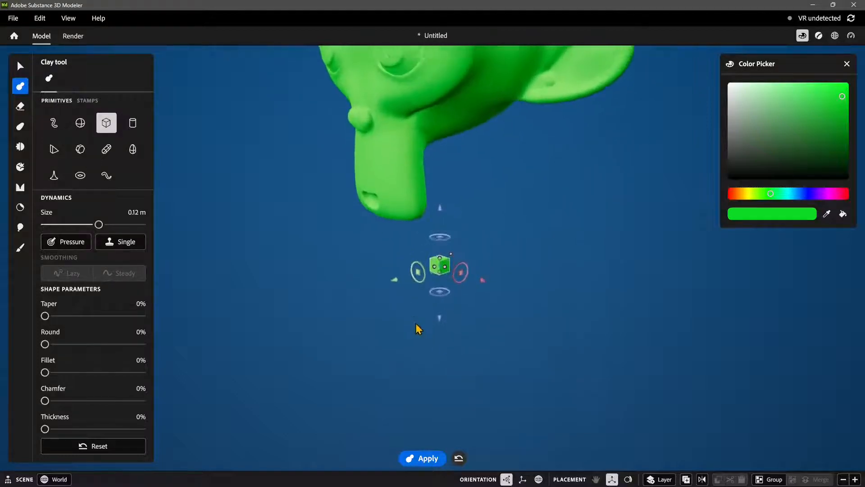
{"action": "scroll", "coordinate": [444, 299], "scroll_direction": "up", "scroll_amount": 5}
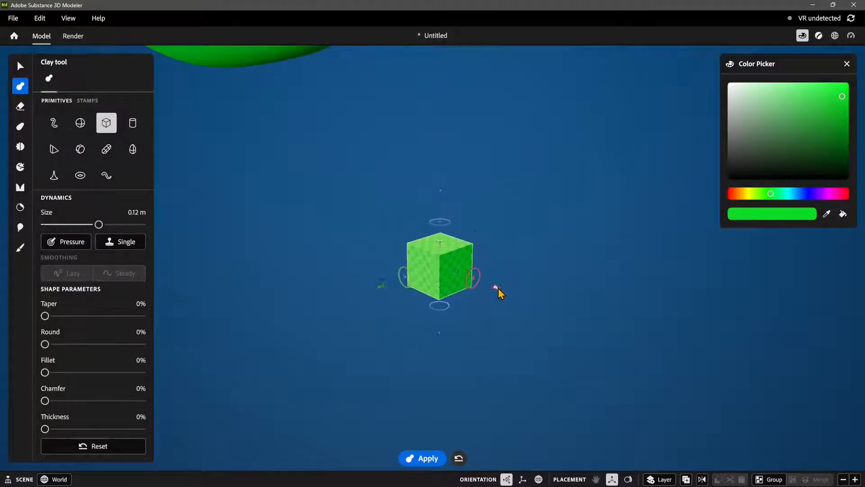
Step: Flatten the cube primitive into a square slab with size 0.24 m, undoing the trial moves along its axes
{"action": "left_click_drag", "start_coordinate": [499, 288], "coordinate": [551, 334]}
{"action": "key", "text": "ctrl+z"}
{"action": "middle_click_drag", "start_coordinate": [452, 323], "coordinate": [429, 329]}
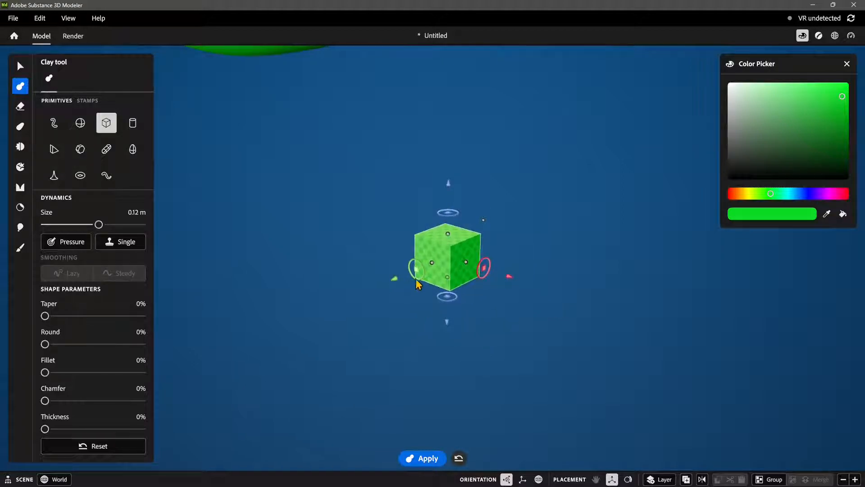
{"action": "left_click_drag", "start_coordinate": [394, 279], "coordinate": [368, 294]}
{"action": "key", "text": "ctrl+z"}
{"action": "mouse_move", "coordinate": [488, 264]}
{"action": "left_mouse_down"}
{"action": "mouse_move", "coordinate": [486, 258]}
{"action": "mouse_move", "coordinate": [471, 278]}
{"action": "mouse_move", "coordinate": [494, 277]}
{"action": "mouse_move", "coordinate": [397, 274]}
{"action": "mouse_move", "coordinate": [448, 266]}
{"action": "mouse_move", "coordinate": [449, 255]}
{"action": "mouse_move", "coordinate": [421, 271]}
{"action": "mouse_move", "coordinate": [474, 273]}
{"action": "left_mouse_up"}
{"action": "key", "text": "ctrl+z"}
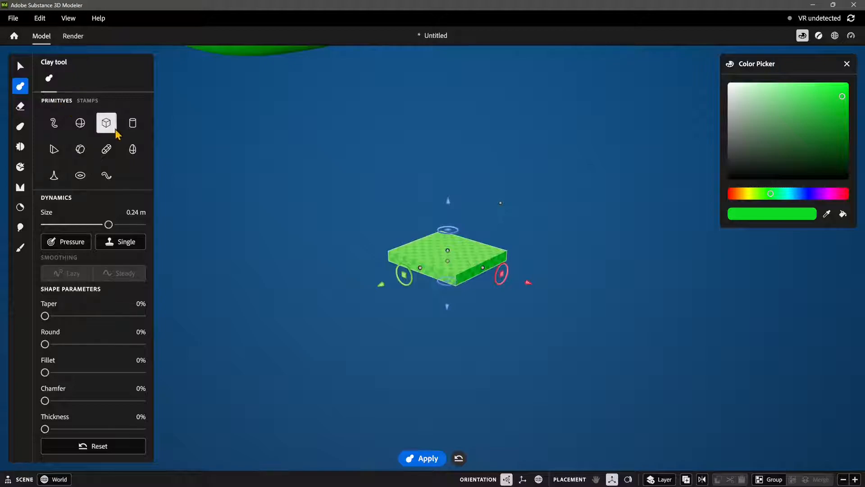
Step: Apply the flat slab as clay below the monkey head and move the primitive aside along its red axis
{"action": "scroll", "coordinate": [479, 279], "scroll_direction": "down", "scroll_amount": 8}
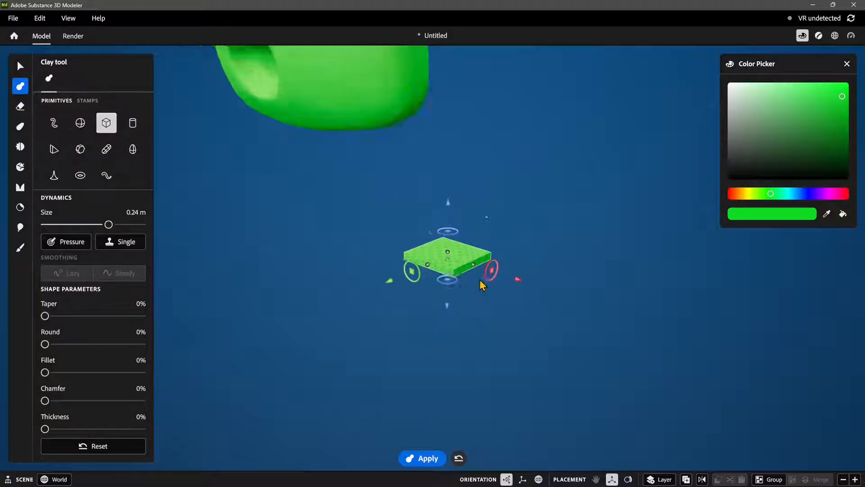
{"action": "middle_click_drag", "start_coordinate": [476, 226], "coordinate": [419, 337]}
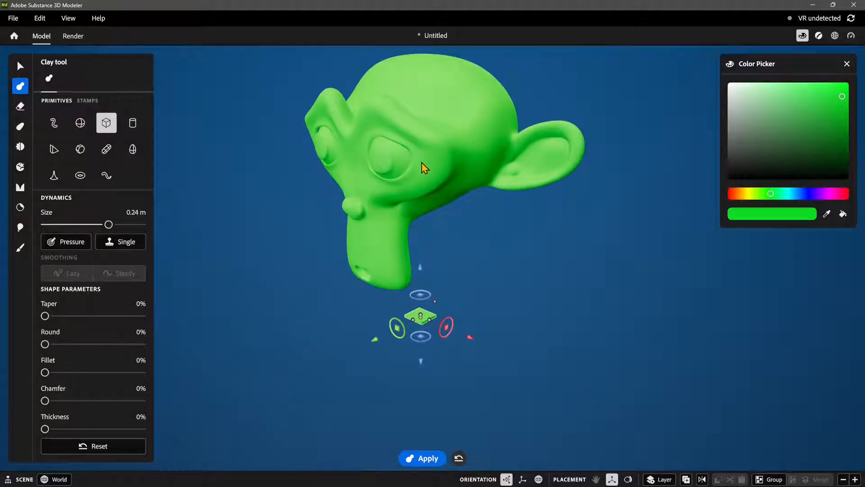
{"action": "middle_click_drag", "start_coordinate": [396, 168], "coordinate": [401, 263]}
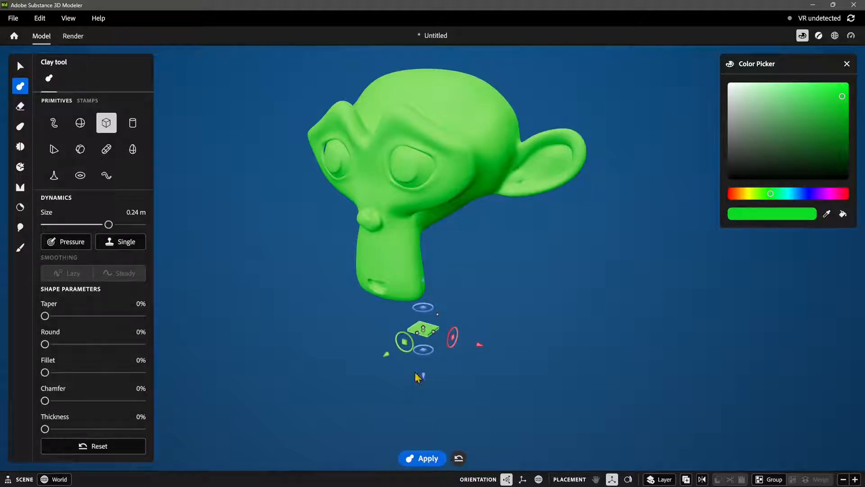
{"action": "scroll", "coordinate": [419, 405], "scroll_direction": "up", "scroll_amount": 4}
{"action": "left_click", "coordinate": [418, 458]}
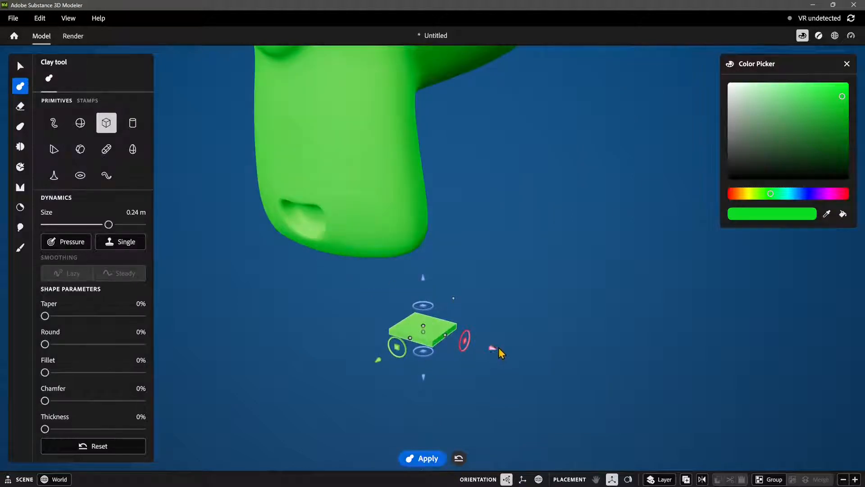
{"action": "left_click_drag", "start_coordinate": [495, 347], "coordinate": [591, 387]}
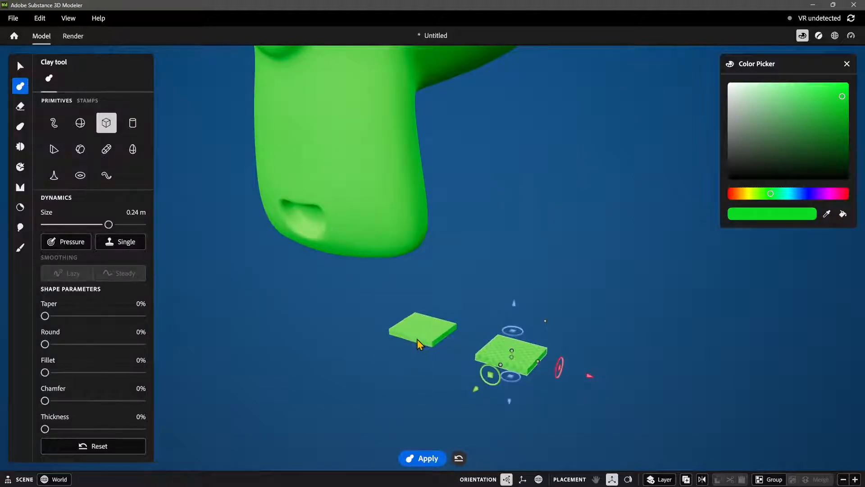
Step: Select the imported monkey head and scale it down until it is smaller than the clay slab beneath it
{"action": "scroll", "coordinate": [408, 333], "scroll_direction": "down", "scroll_amount": 2}
{"action": "middle_click_drag", "start_coordinate": [471, 273], "coordinate": [391, 307]}
{"action": "scroll", "coordinate": [432, 328], "scroll_direction": "down", "scroll_amount": 5}
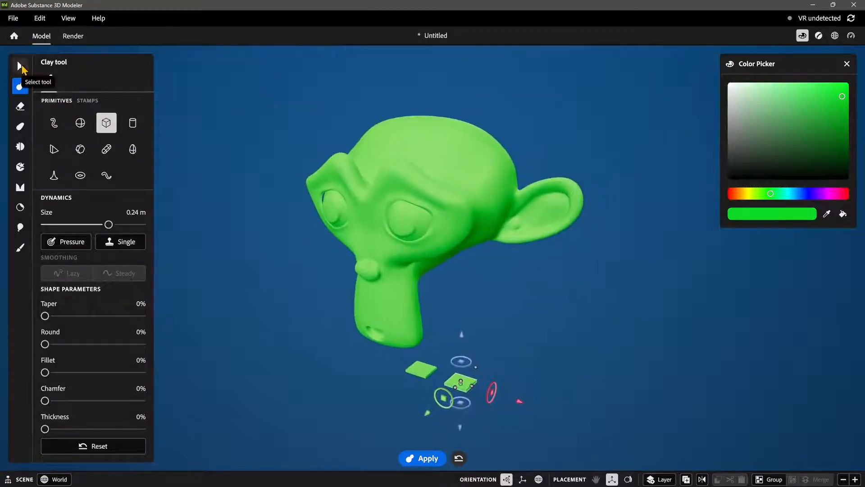
{"action": "left_click", "coordinate": [20, 68]}
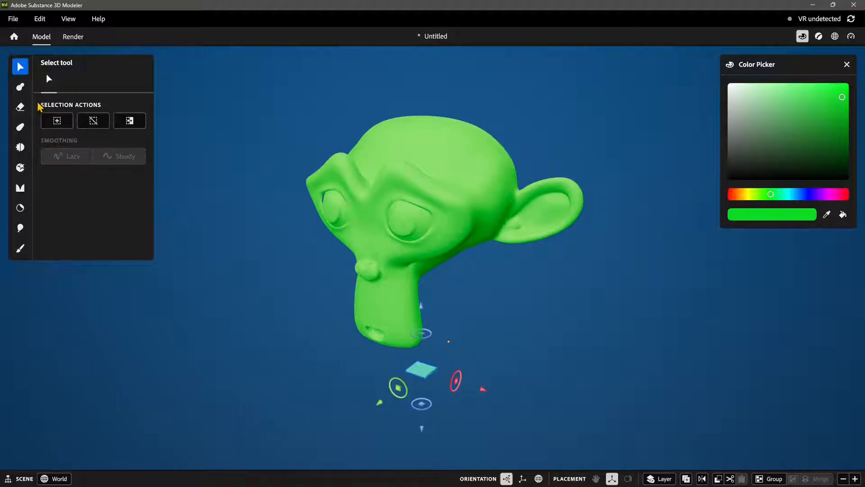
{"action": "left_click", "coordinate": [429, 194]}
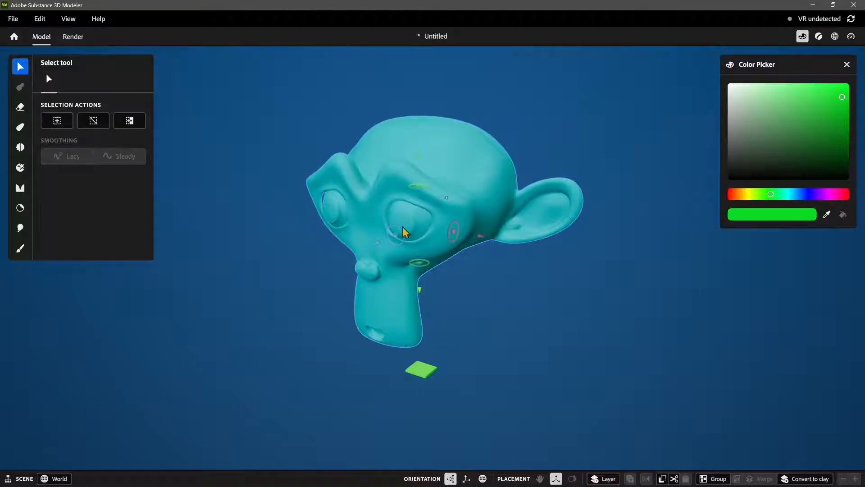
{"action": "left_click_drag", "start_coordinate": [428, 299], "coordinate": [397, 275], "text": "alt"}
{"action": "left_click_drag", "start_coordinate": [413, 154], "coordinate": [411, 190]}
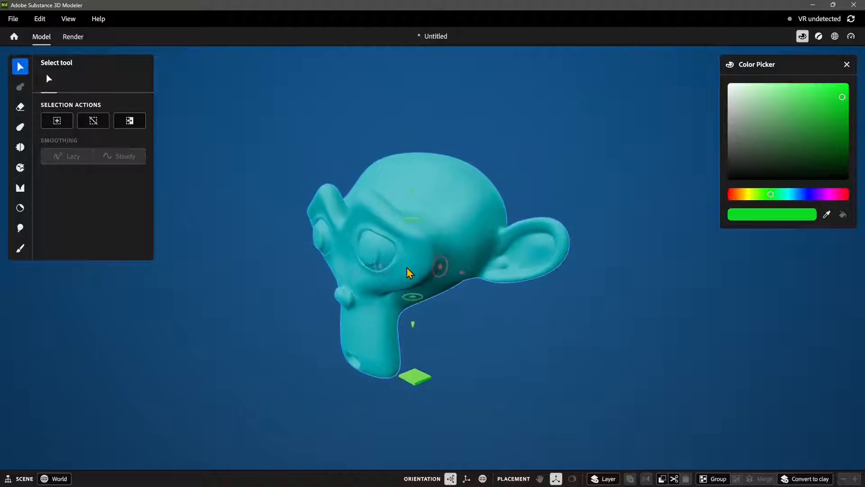
{"action": "left_click_drag", "start_coordinate": [379, 264], "coordinate": [422, 249]}
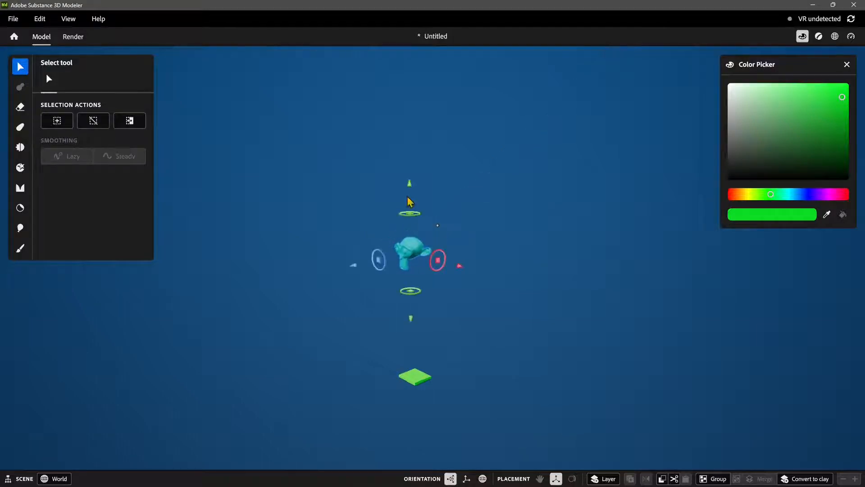
Step: Move the monkey head down along its green axis until it rests on the clay slab
{"action": "left_click_drag", "start_coordinate": [410, 187], "coordinate": [412, 298]}
{"action": "scroll", "coordinate": [418, 388], "scroll_direction": "up", "scroll_amount": 10}
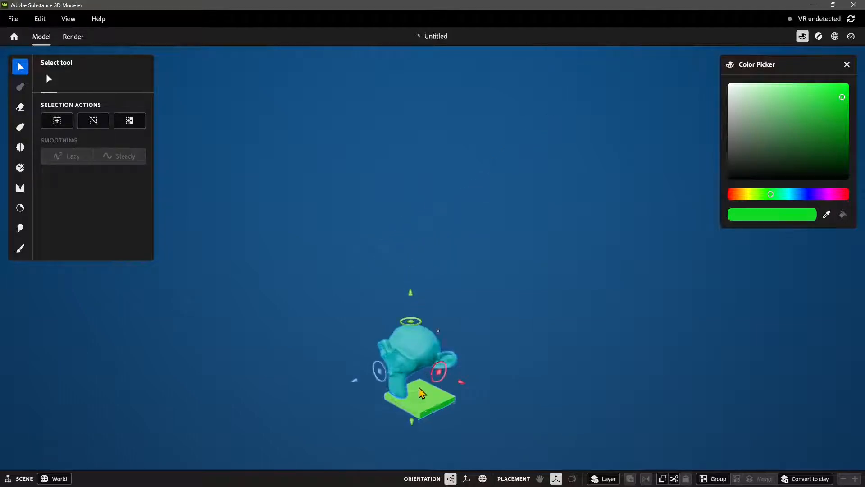
{"action": "middle_click_drag", "start_coordinate": [415, 391], "coordinate": [401, 283]}
{"action": "right_click_drag", "start_coordinate": [402, 287], "coordinate": [482, 232]}
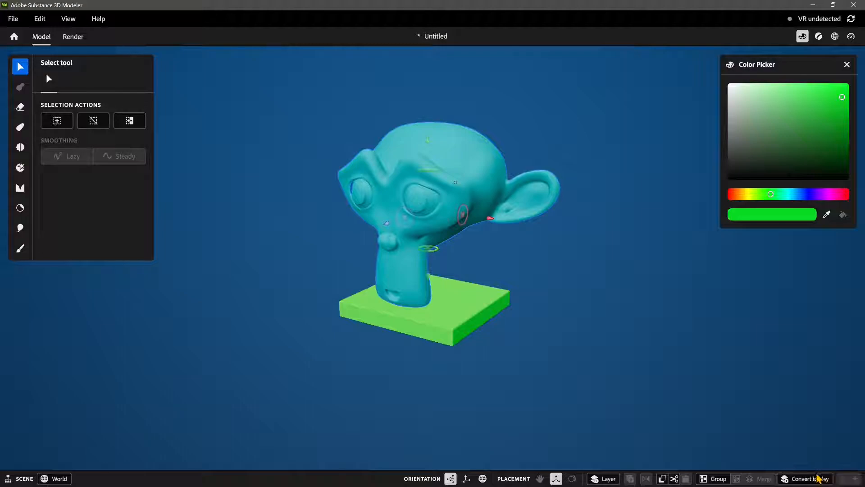
Step: Convert the imported monkey head to clay and inspect it on the slab
{"action": "left_click", "coordinate": [818, 477]}
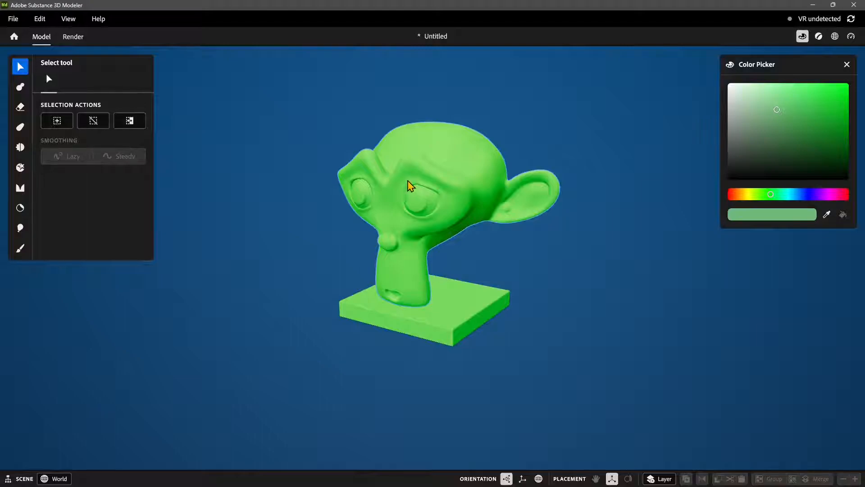
{"action": "scroll", "coordinate": [455, 253], "scroll_direction": "up", "scroll_amount": 2}
{"action": "middle_click_drag", "start_coordinate": [446, 290], "coordinate": [460, 305], "text": "alt"}
{"action": "left_click_drag", "start_coordinate": [460, 305], "coordinate": [428, 292], "text": "alt"}
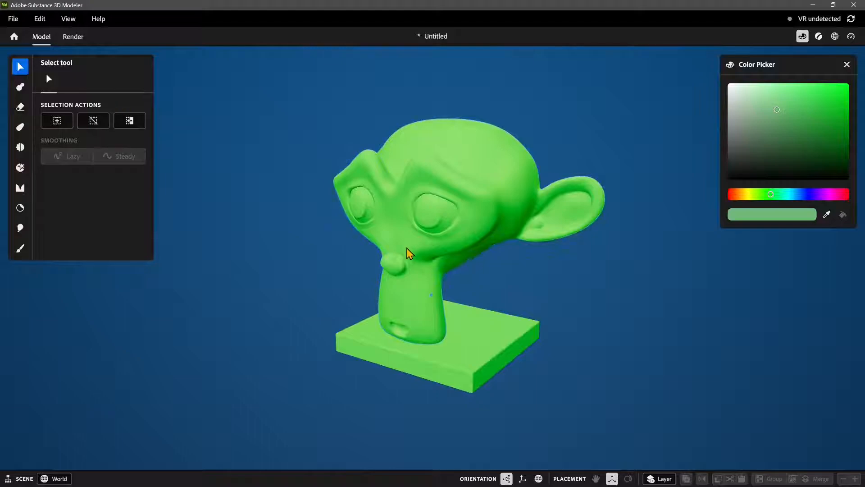
{"action": "middle_click_drag", "start_coordinate": [388, 246], "coordinate": [382, 246], "text": "alt"}
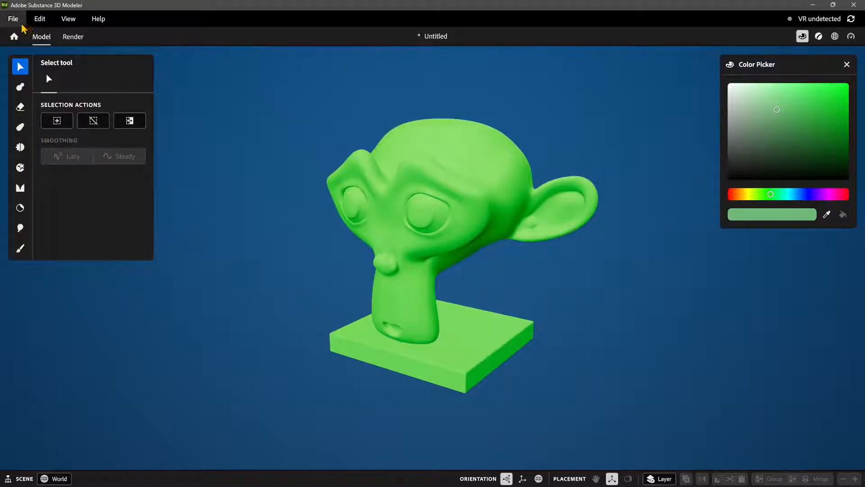
Step: Open the application preferences and set the interface theme to Dark
{"action": "left_click", "coordinate": [42, 20]}
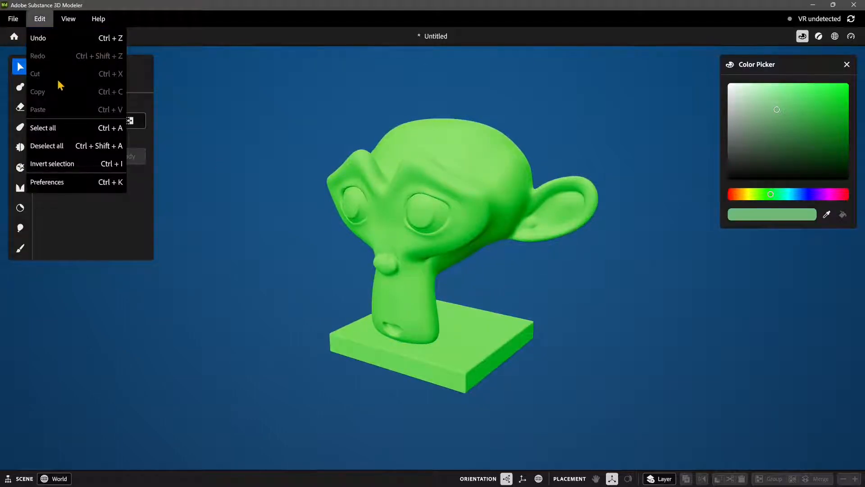
{"action": "left_click", "coordinate": [42, 25]}
{"action": "left_click", "coordinate": [43, 24]}
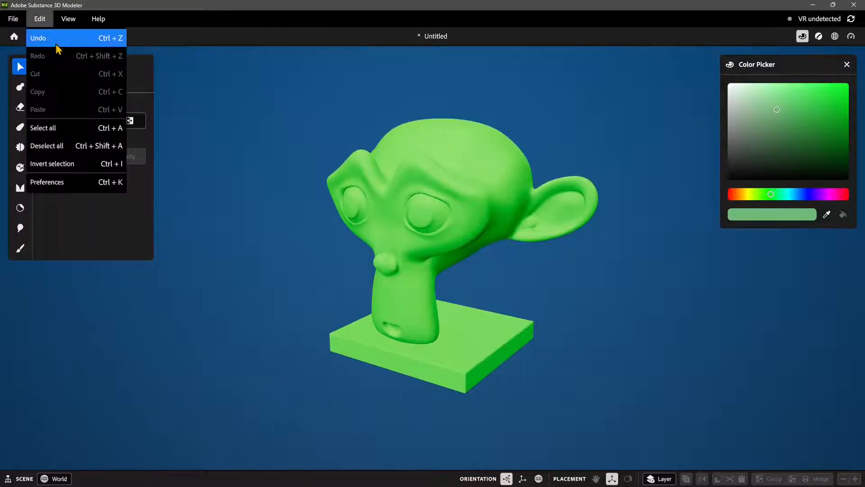
{"action": "mouse_move", "coordinate": [84, 26]}
{"action": "mouse_move", "coordinate": [53, 22]}
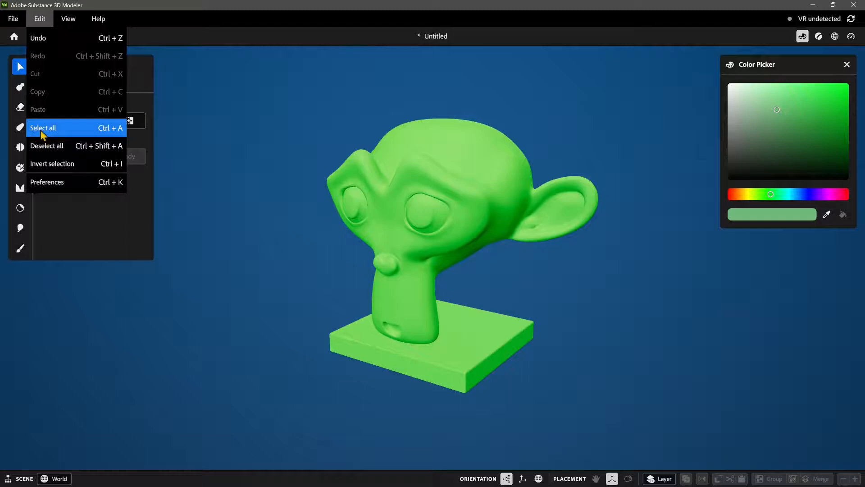
{"action": "left_click", "coordinate": [70, 183]}
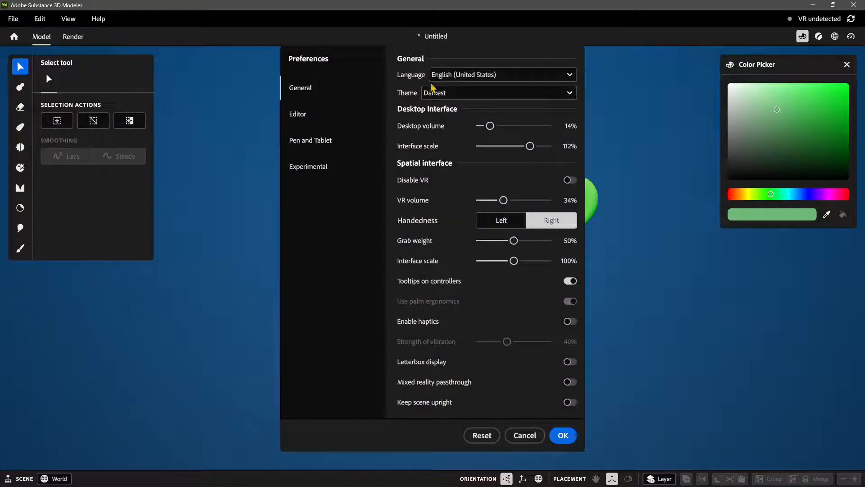
{"action": "left_click", "coordinate": [451, 74]}
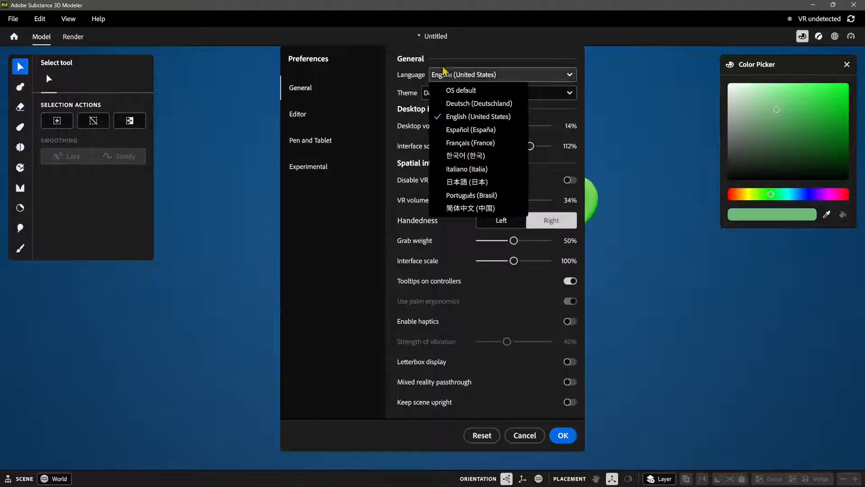
{"action": "left_click", "coordinate": [446, 73]}
{"action": "left_click", "coordinate": [434, 93]}
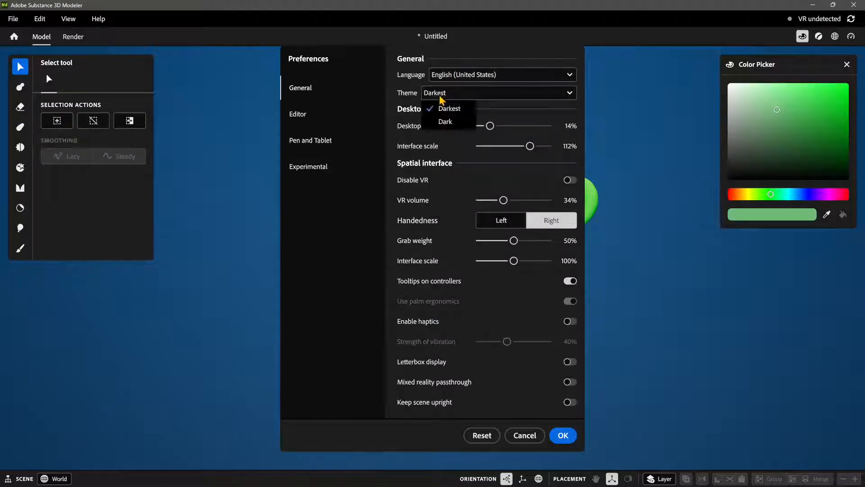
{"action": "left_click", "coordinate": [432, 105]}
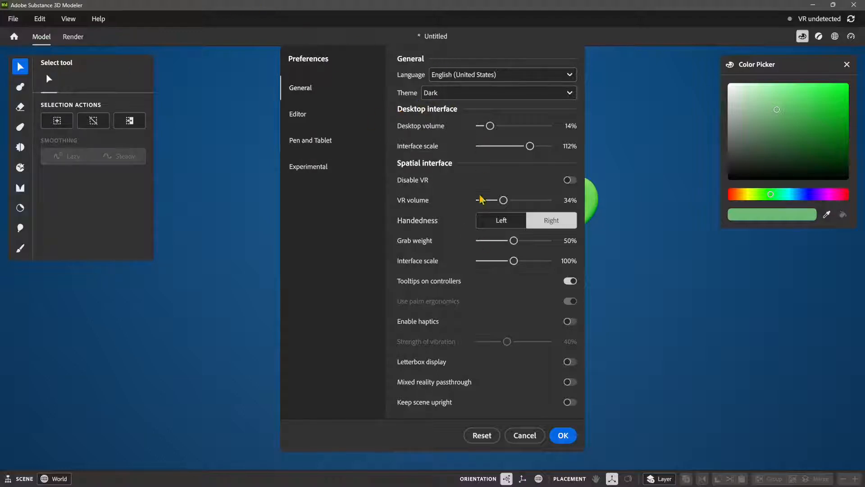
Step: Reset the preferences and set the language to English (United States), desktop volume to 44%, desktop interface scale to 117% and VR volume to 41%
{"action": "left_click", "coordinate": [481, 434]}
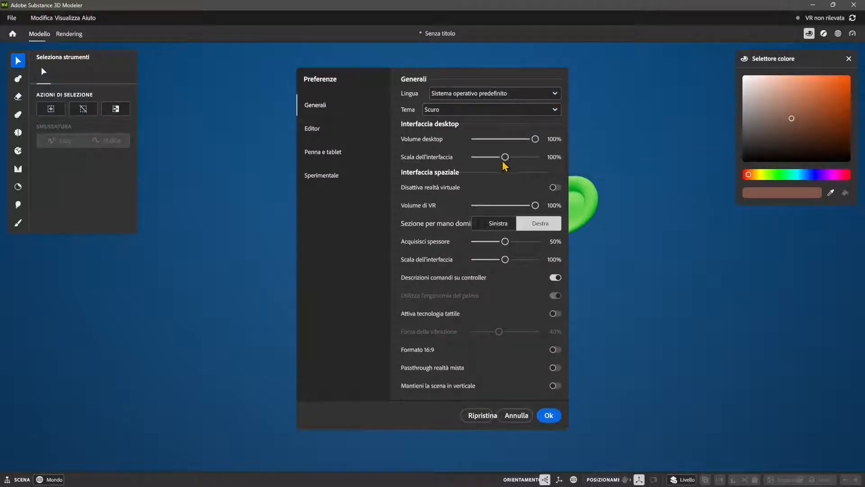
{"action": "left_click_drag", "start_coordinate": [535, 138], "coordinate": [503, 148]}
{"action": "left_click", "coordinate": [454, 95]}
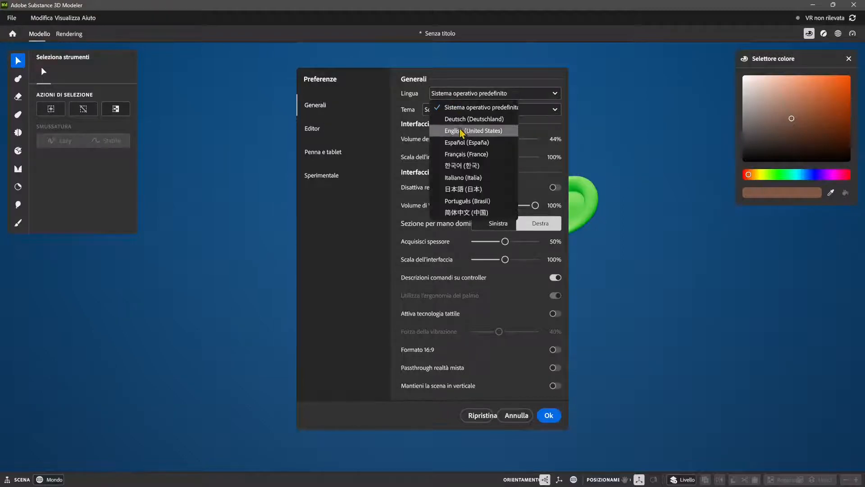
{"action": "left_click", "coordinate": [462, 131]}
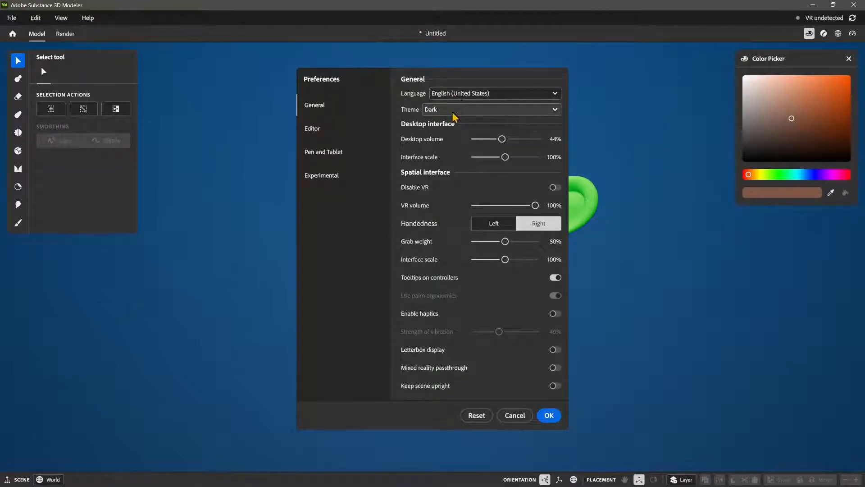
{"action": "left_click_drag", "start_coordinate": [505, 158], "coordinate": [544, 152]}
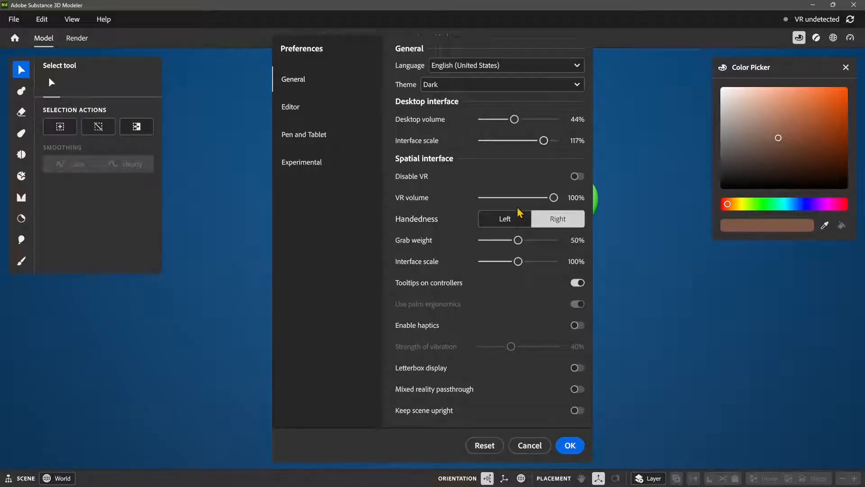
{"action": "left_click_drag", "start_coordinate": [529, 198], "coordinate": [513, 199]}
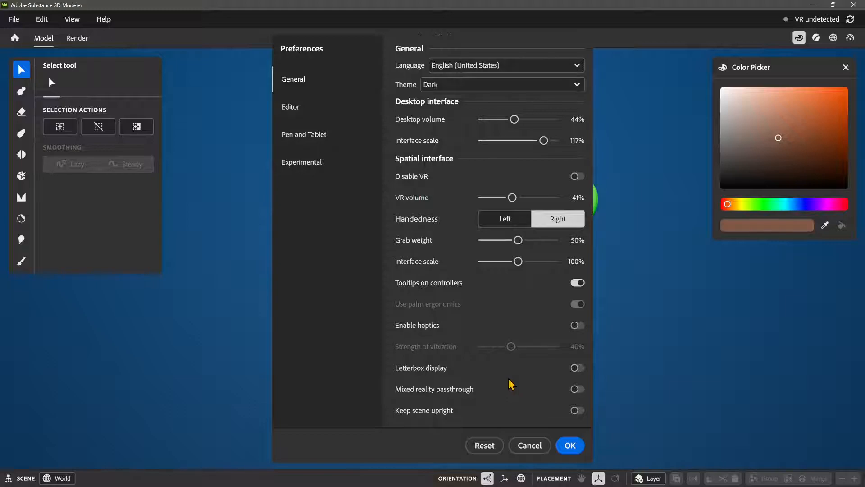
Step: Enable the experimental Live boolean preview, Advanced Controls and Ambient occlusion, set the ambient occlusion radius to 47%, and apply the preferences
{"action": "left_click", "coordinate": [297, 108]}
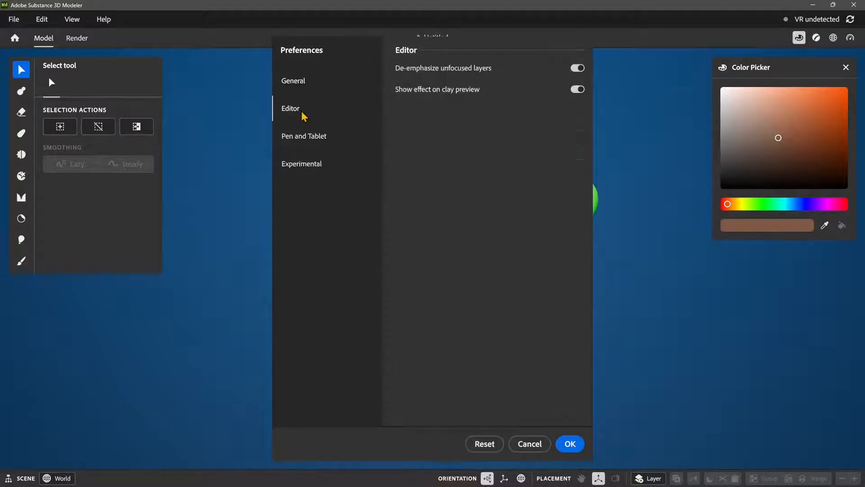
{"action": "left_click", "coordinate": [305, 136]}
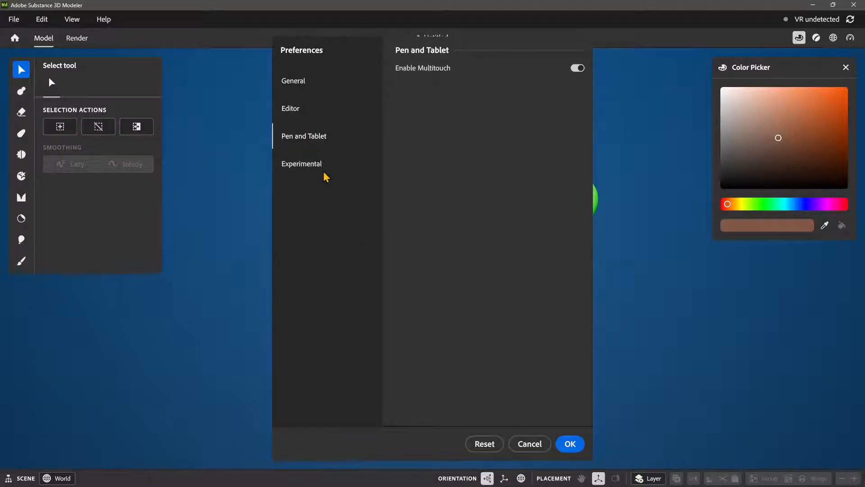
{"action": "left_click", "coordinate": [303, 174]}
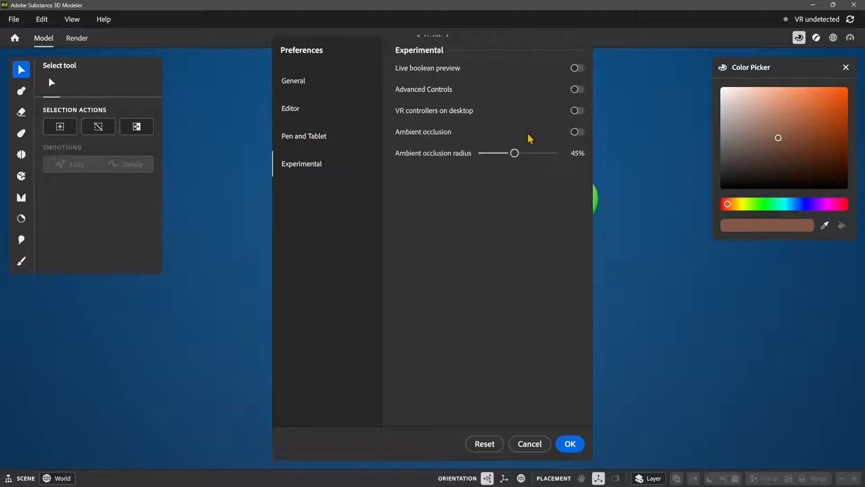
{"action": "left_click", "coordinate": [577, 68]}
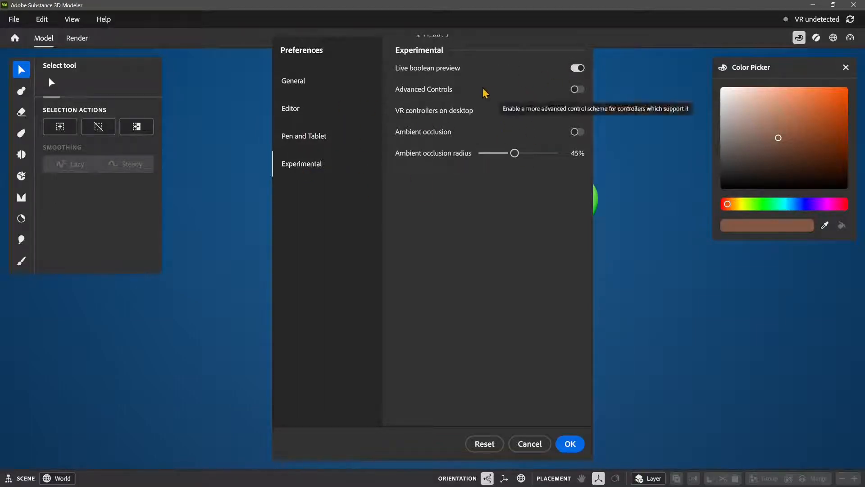
{"action": "left_click", "coordinate": [577, 90]}
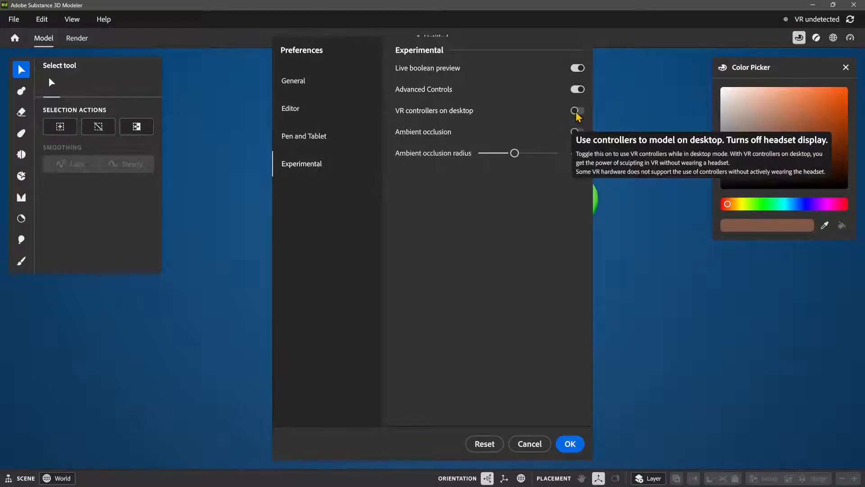
{"action": "left_click", "coordinate": [577, 132]}
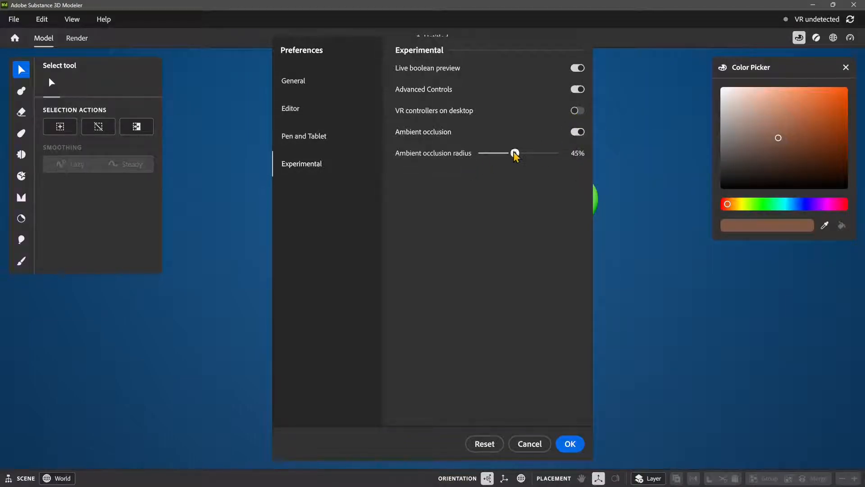
{"action": "left_click_drag", "start_coordinate": [514, 153], "coordinate": [516, 154]}
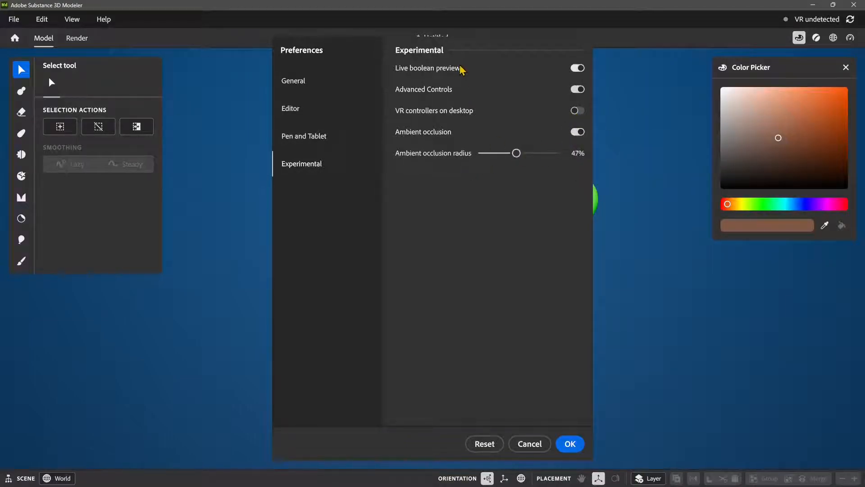
{"action": "left_click", "coordinate": [570, 443]}
Step: Select the monkey head and fill it with a bright, saturated orange
{"action": "scroll", "coordinate": [456, 311], "scroll_direction": "up", "scroll_amount": 3}
{"action": "scroll", "coordinate": [455, 319], "scroll_direction": "down", "scroll_amount": 3}
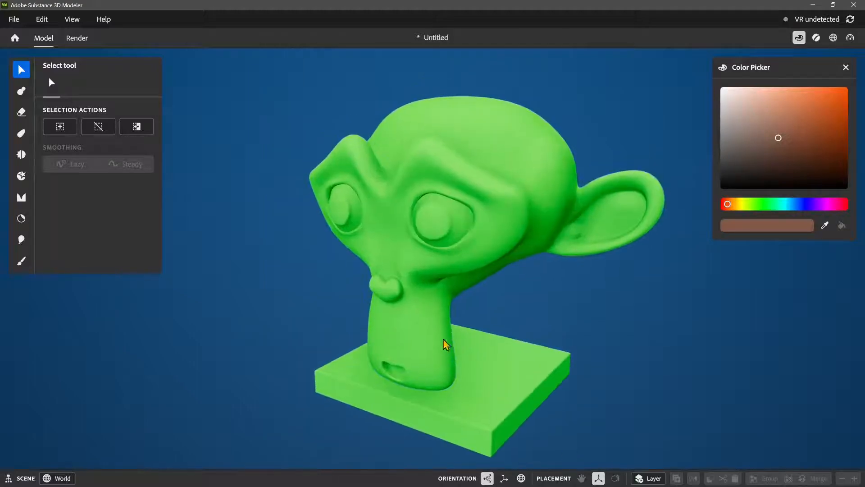
{"action": "left_click", "coordinate": [399, 277]}
{"action": "left_click_drag", "start_coordinate": [472, 329], "coordinate": [433, 319], "text": "alt"}
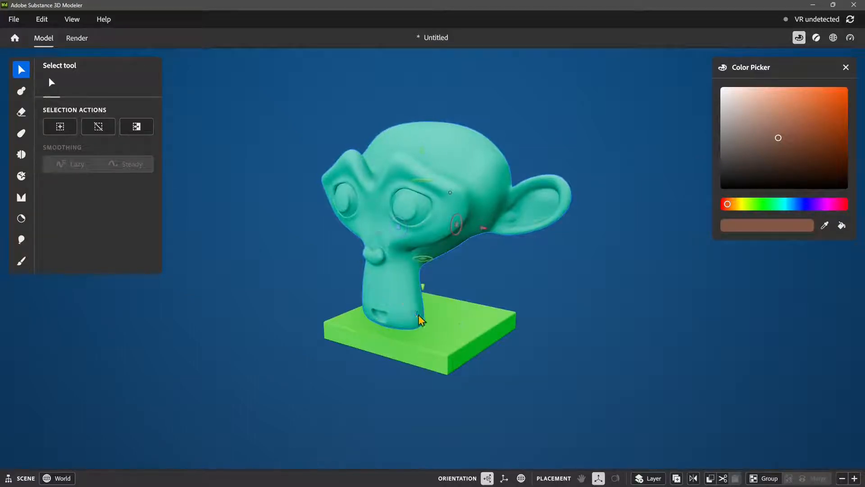
{"action": "left_click_drag", "start_coordinate": [419, 320], "coordinate": [401, 319], "text": "alt"}
{"action": "left_click", "coordinate": [786, 121]}
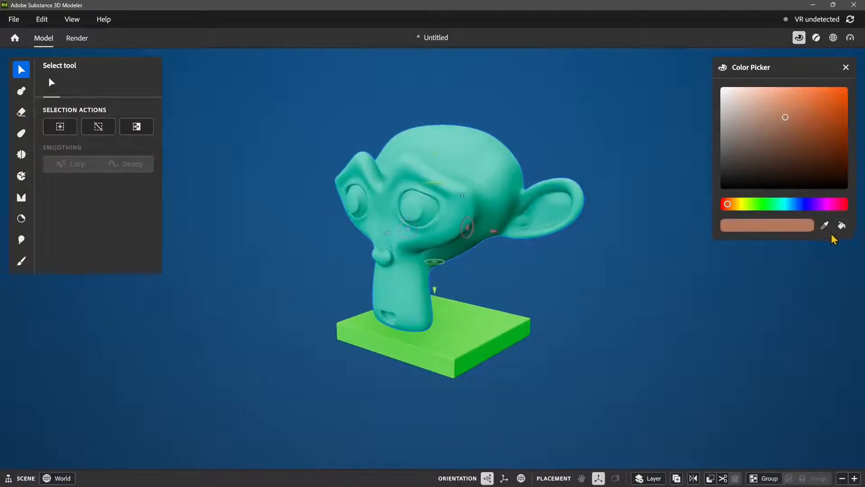
{"action": "left_click", "coordinate": [793, 121]}
{"action": "left_click_drag", "start_coordinate": [793, 121], "coordinate": [839, 91]}
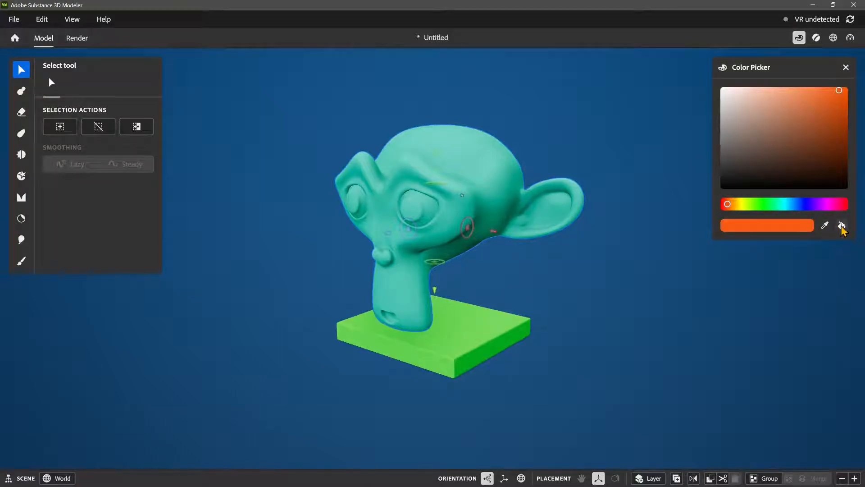
{"action": "middle_click_drag", "start_coordinate": [444, 260], "coordinate": [456, 252]}
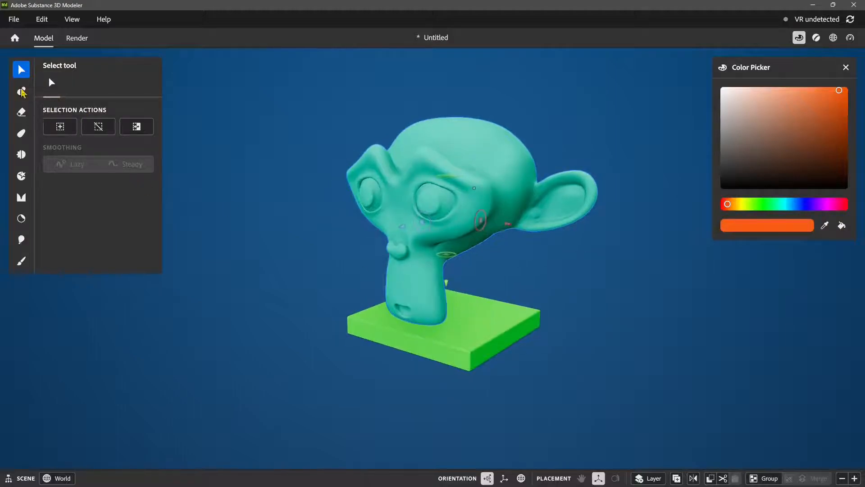
{"action": "key", "text": "ctrl+z"}
{"action": "mouse_move", "coordinate": [404, 239]}
{"action": "left_mouse_down", "text": "alt"}
{"action": "mouse_move", "coordinate": [527, 243]}
{"action": "mouse_move", "coordinate": [393, 249]}
{"action": "left_mouse_up", "text": "alt"}
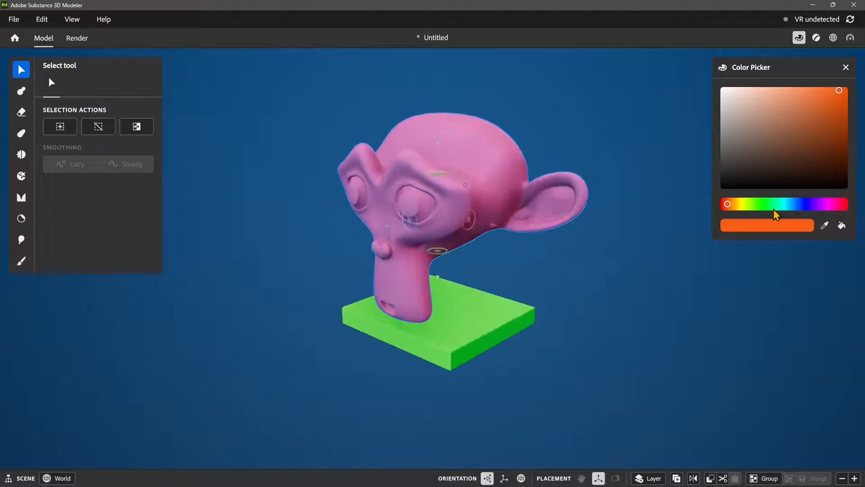
Step: Shift the active colour's hue to yellow-green, and sample the orange back from the monkey head with the eyedropper
{"action": "left_click_drag", "start_coordinate": [728, 206], "coordinate": [748, 205]}
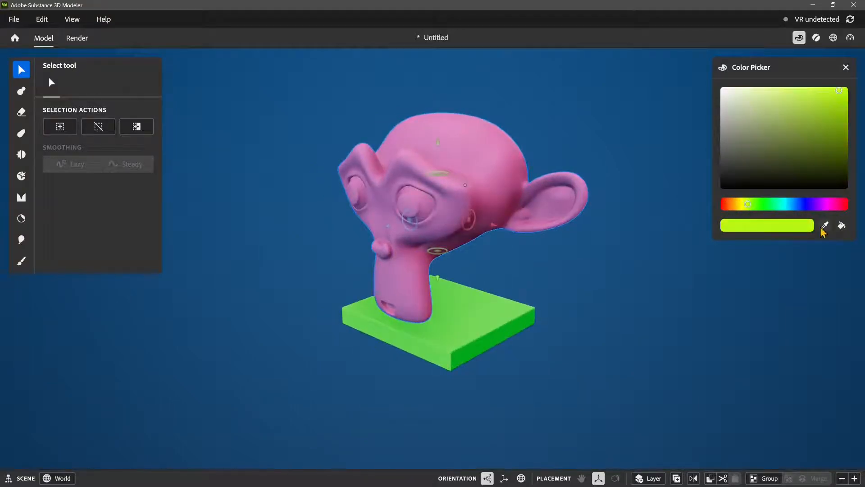
{"action": "left_click", "coordinate": [825, 226]}
{"action": "left_click", "coordinate": [470, 174]}
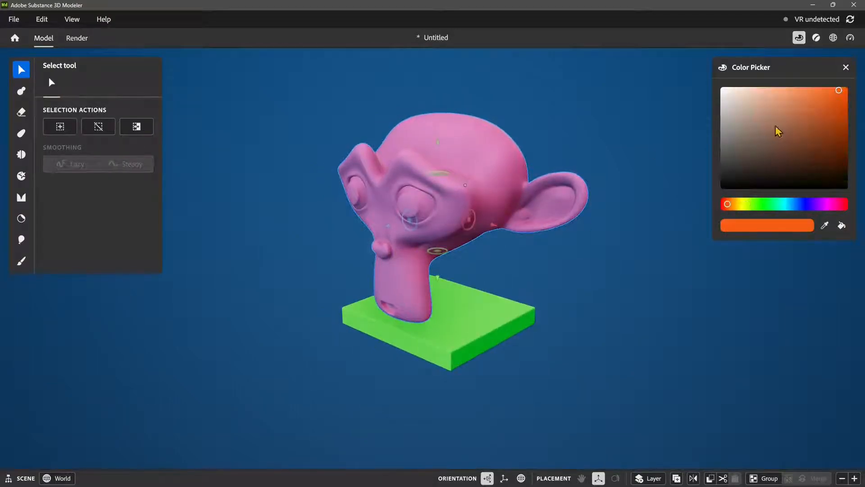
Step: Set the active colour to pure white and fill the monkey head with it
{"action": "mouse_move", "coordinate": [813, 118]}
{"action": "left_mouse_down"}
{"action": "mouse_move", "coordinate": [762, 116]}
{"action": "mouse_move", "coordinate": [730, 96]}
{"action": "left_mouse_up"}
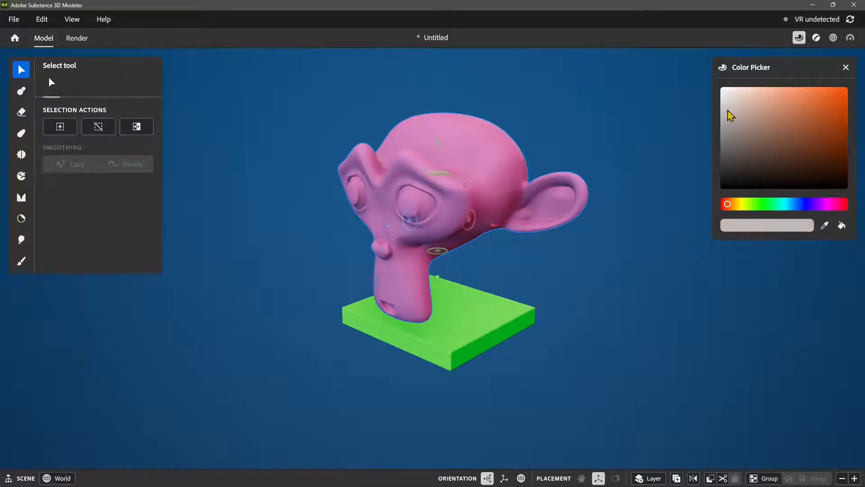
{"action": "left_click_drag", "start_coordinate": [728, 112], "coordinate": [721, 87]}
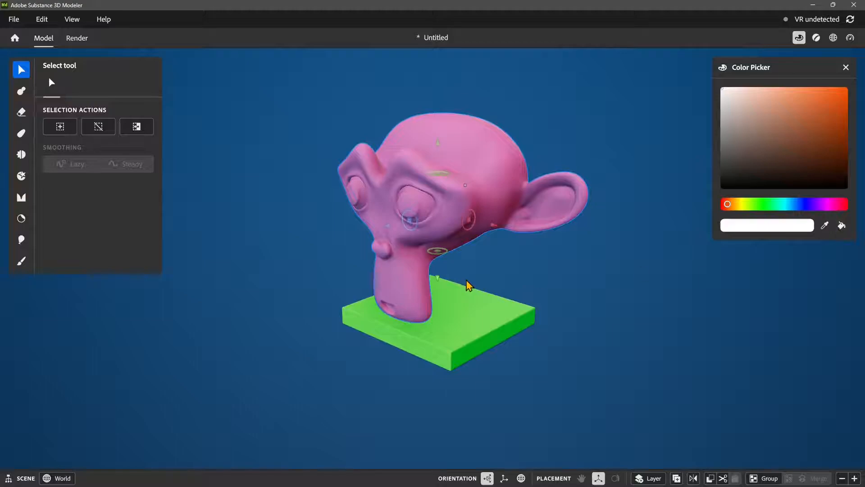
{"action": "left_click_drag", "start_coordinate": [445, 306], "coordinate": [469, 299], "text": "alt"}
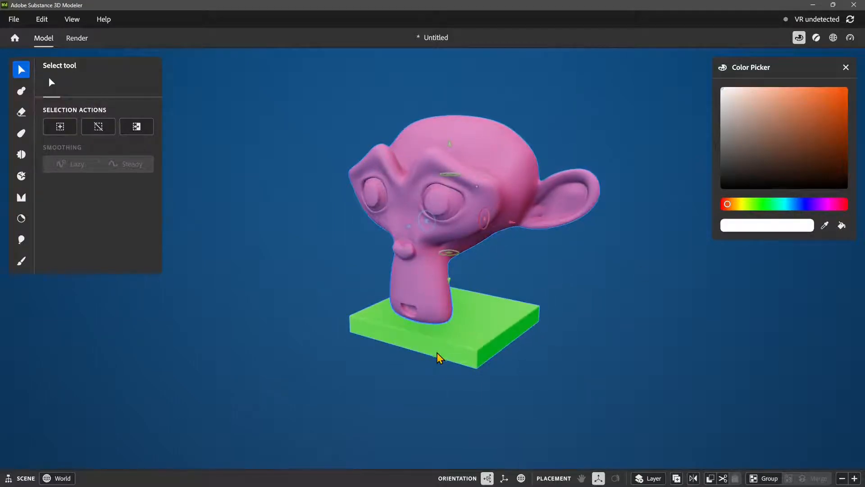
{"action": "left_click", "coordinate": [483, 341]}
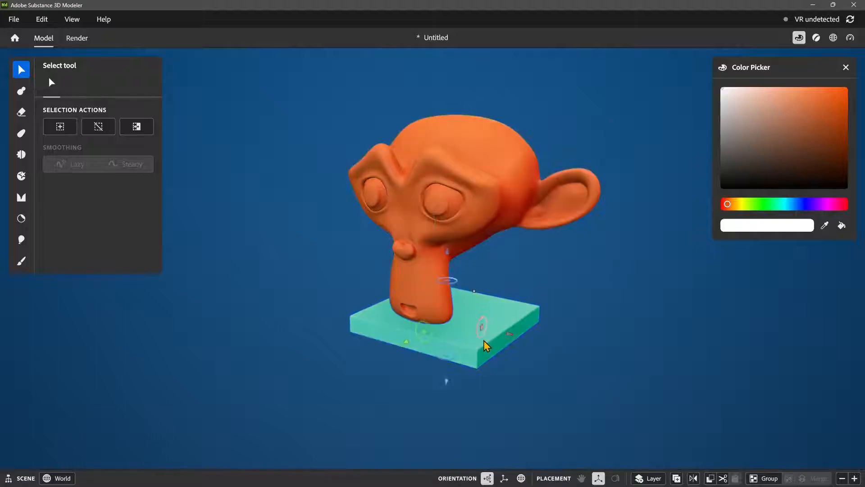
{"action": "left_click", "coordinate": [444, 233]}
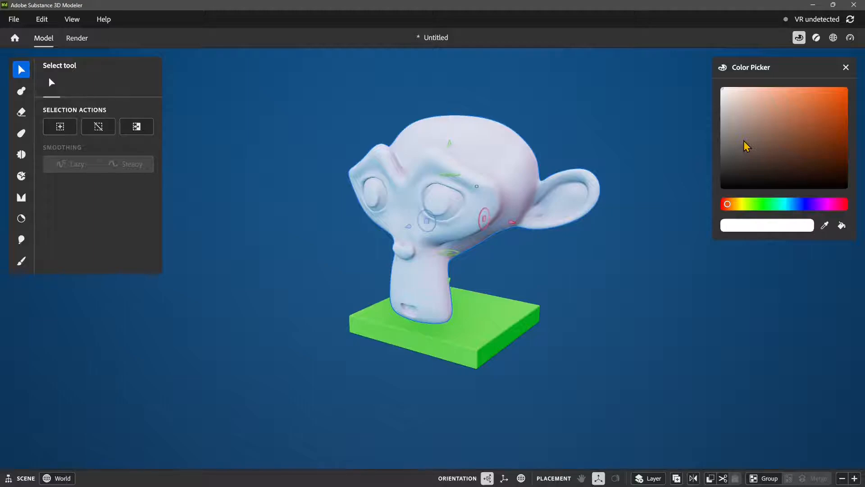
Step: Set the active colour to saturated orange and paint over both eye areas of the monkey head with the Paint tool
{"action": "left_click_drag", "start_coordinate": [797, 143], "coordinate": [841, 95]}
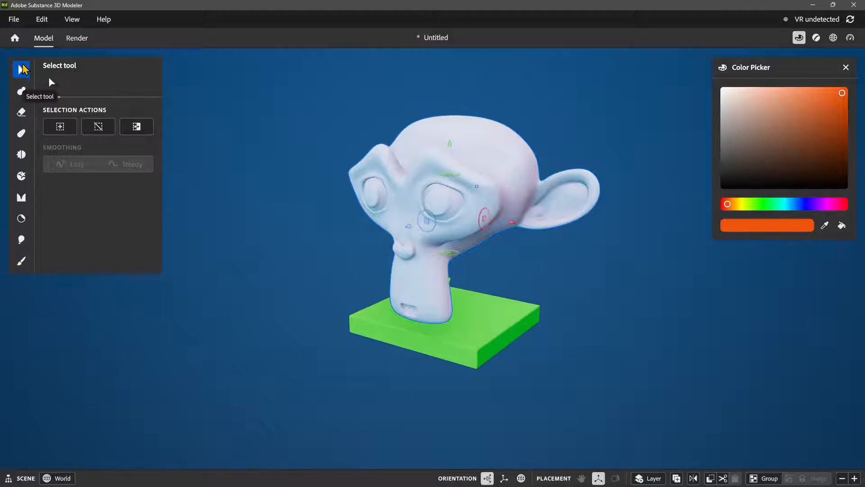
{"action": "left_click", "coordinate": [26, 265]}
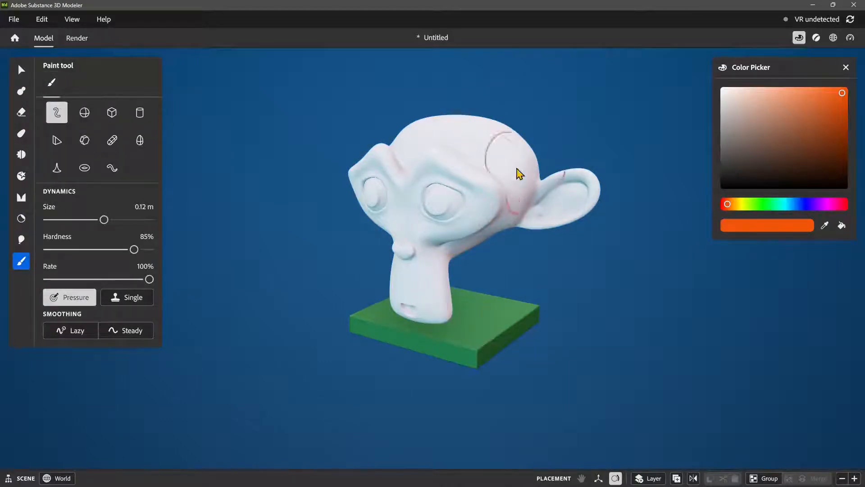
{"action": "mouse_move", "coordinate": [482, 166]}
{"action": "left_mouse_down"}
{"action": "mouse_move", "coordinate": [435, 179]}
{"action": "mouse_move", "coordinate": [437, 235]}
{"action": "mouse_move", "coordinate": [444, 205]}
{"action": "left_mouse_up"}
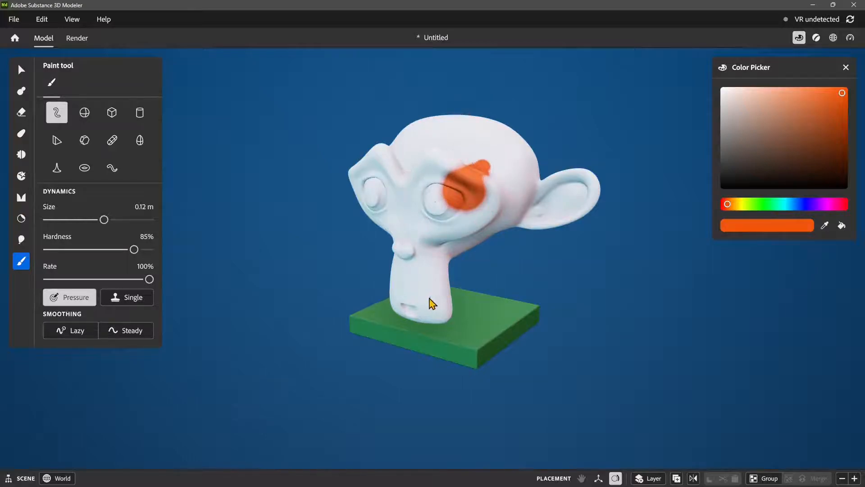
{"action": "left_click_drag", "start_coordinate": [429, 298], "coordinate": [457, 267], "text": "alt"}
{"action": "mouse_move", "coordinate": [390, 208]}
{"action": "left_mouse_down"}
{"action": "mouse_move", "coordinate": [374, 208]}
{"action": "mouse_move", "coordinate": [364, 232]}
{"action": "mouse_move", "coordinate": [404, 259]}
{"action": "left_mouse_up"}
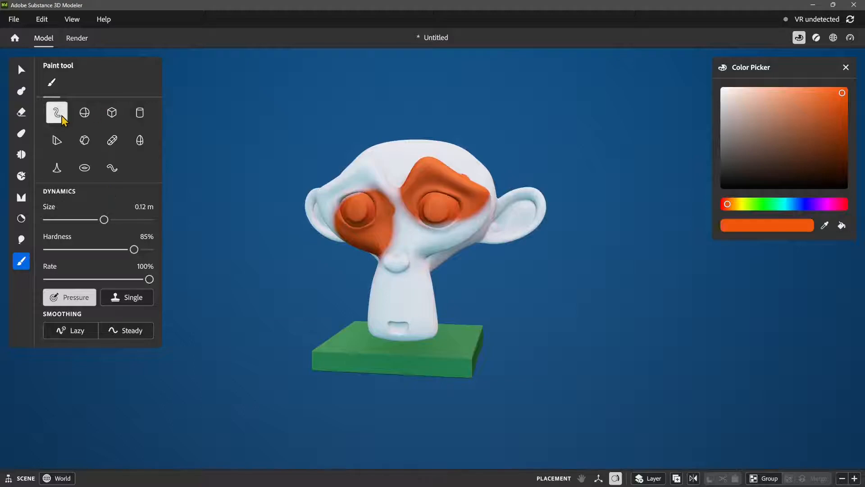
Step: Stamp an orange ellipsoid spot on the monkey's forehead and a cylinder-shaped spot on the side of its head
{"action": "left_click", "coordinate": [83, 117]}
{"action": "left_click", "coordinate": [386, 168]}
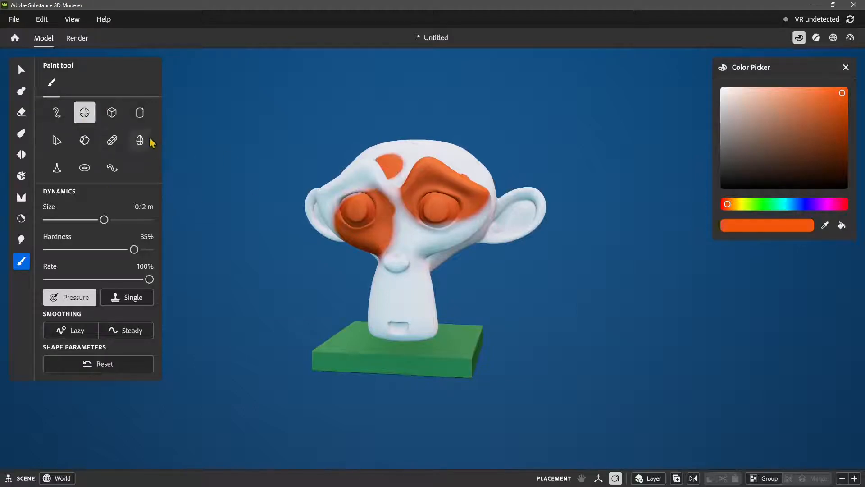
{"action": "left_click", "coordinate": [147, 118]}
{"action": "middle_click_drag", "start_coordinate": [443, 217], "coordinate": [409, 224], "text": "alt"}
{"action": "left_click_drag", "start_coordinate": [409, 224], "coordinate": [322, 263], "text": "alt"}
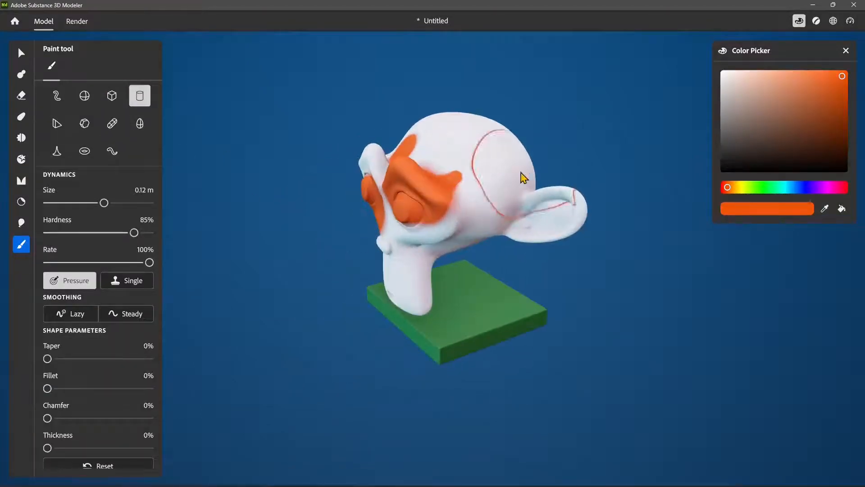
{"action": "left_click", "coordinate": [500, 177]}
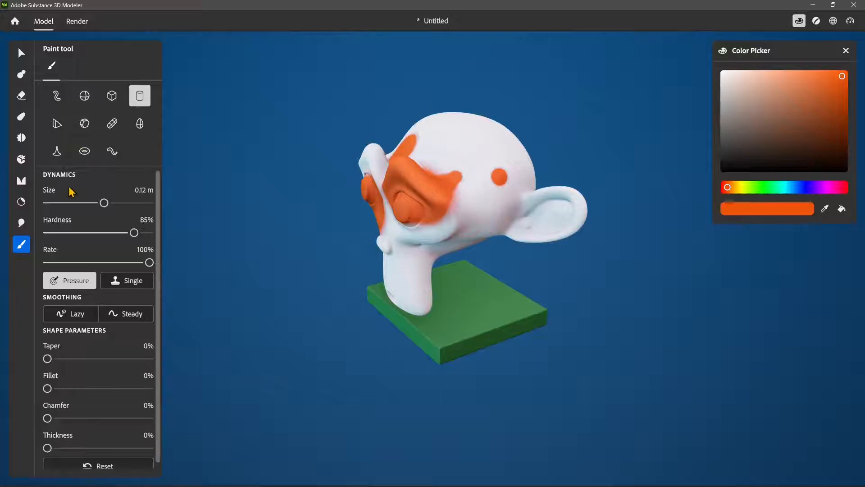
Step: Set the paint brush to 2.68 cm size and 55% hardness, and scatter small orange spots across the side of the head
{"action": "left_click_drag", "start_coordinate": [104, 203], "coordinate": [79, 203]}
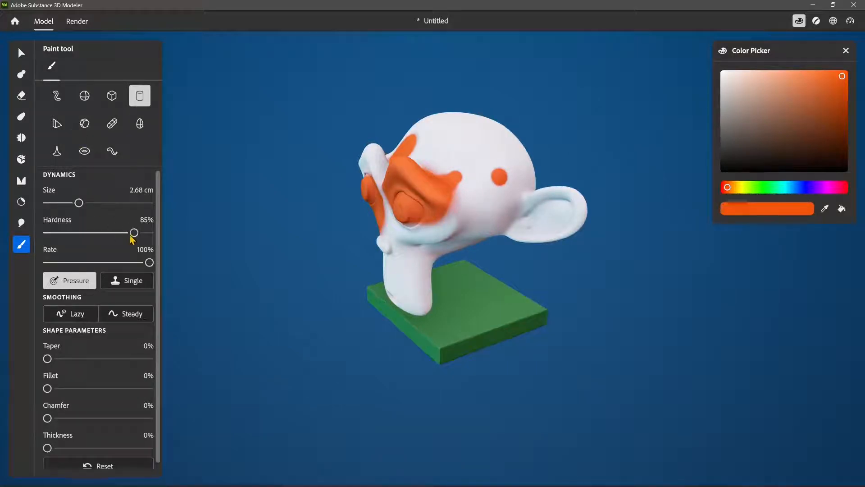
{"action": "left_click_drag", "start_coordinate": [134, 232], "coordinate": [104, 232]}
{"action": "left_click_drag", "start_coordinate": [434, 145], "coordinate": [528, 169]}
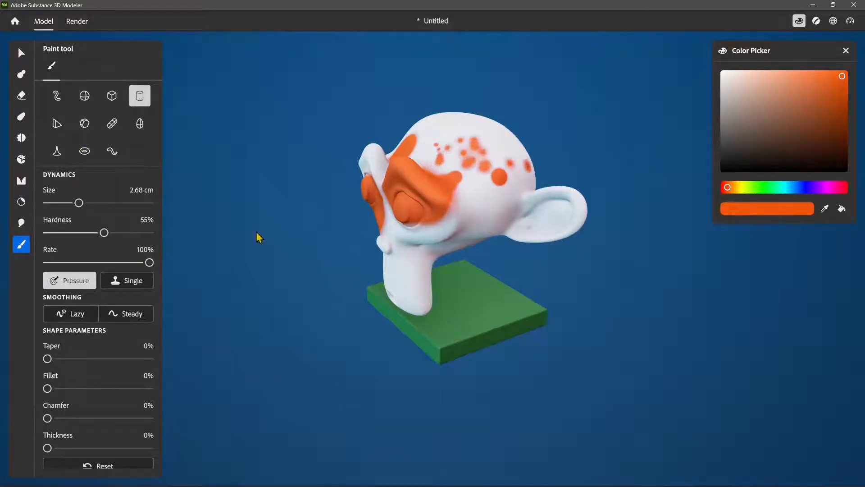
Step: Paint more scattered orange spots over the cheeks, brow, snout and both sides of the monkey head
{"action": "right_click_drag", "start_coordinate": [370, 243], "coordinate": [401, 251]}
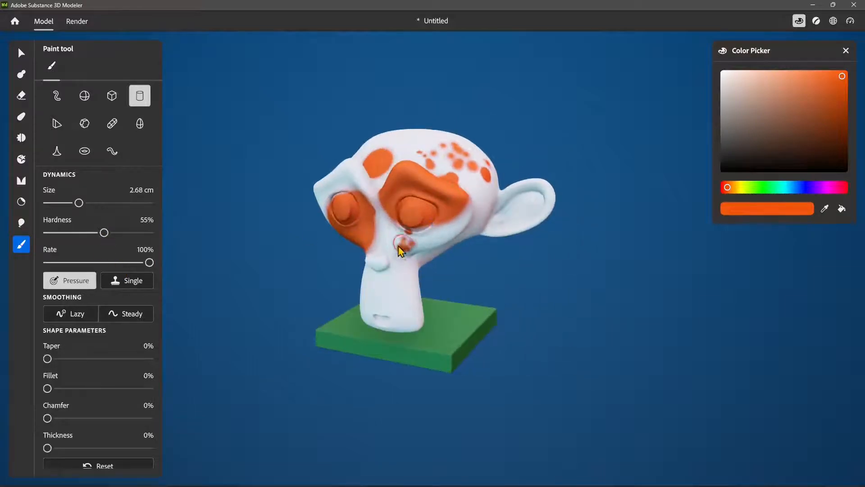
{"action": "left_click_drag", "start_coordinate": [398, 246], "coordinate": [388, 296]}
{"action": "left_click_drag", "start_coordinate": [381, 224], "coordinate": [324, 181]}
{"action": "middle_click_drag", "start_coordinate": [390, 266], "coordinate": [407, 260]}
{"action": "right_click_drag", "start_coordinate": [407, 260], "coordinate": [348, 219]}
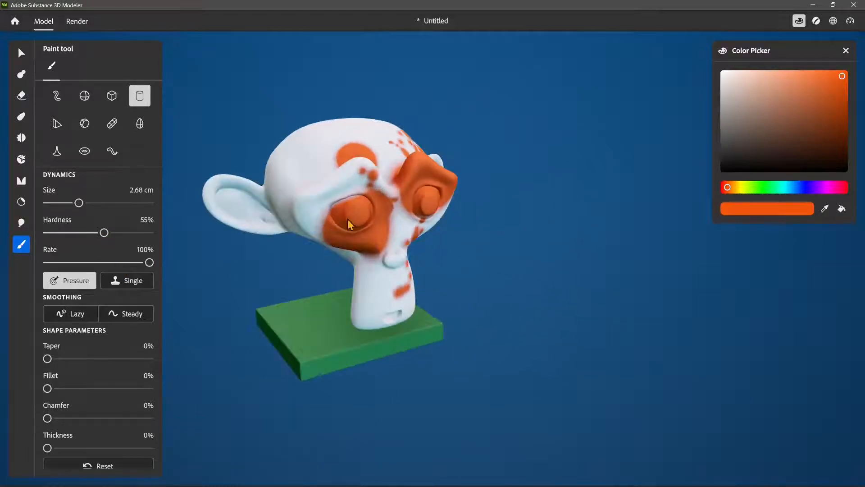
{"action": "mouse_move", "coordinate": [311, 194]}
{"action": "left_mouse_down"}
{"action": "mouse_move", "coordinate": [285, 209]}
{"action": "mouse_move", "coordinate": [303, 171]}
{"action": "mouse_move", "coordinate": [306, 212]}
{"action": "left_mouse_up"}
{"action": "right_click_drag", "start_coordinate": [364, 264], "coordinate": [274, 251]}
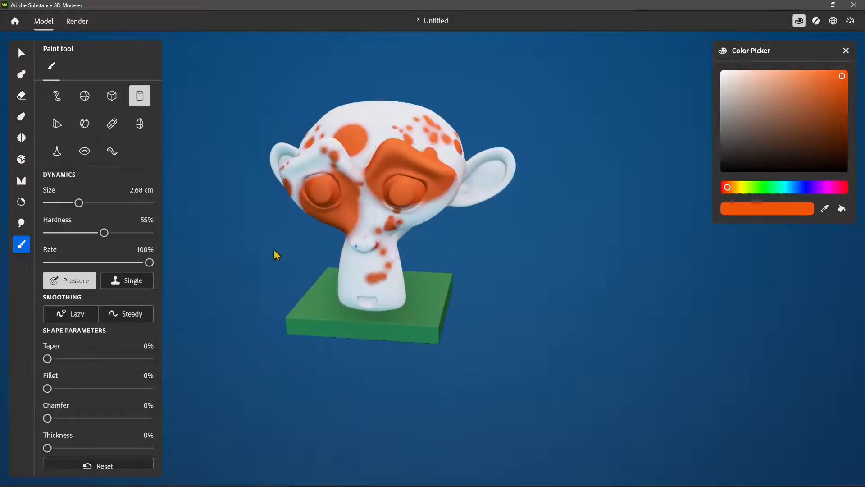
{"action": "mouse_move", "coordinate": [399, 258]}
{"action": "left_mouse_down"}
{"action": "mouse_move", "coordinate": [419, 211]}
{"action": "mouse_move", "coordinate": [443, 188]}
{"action": "left_mouse_up"}
{"action": "middle_click_drag", "start_coordinate": [419, 252], "coordinate": [399, 255]}
{"action": "right_click_drag", "start_coordinate": [399, 256], "coordinate": [317, 266]}
{"action": "mouse_move", "coordinate": [395, 210]}
{"action": "left_mouse_down"}
{"action": "mouse_move", "coordinate": [401, 221]}
{"action": "mouse_move", "coordinate": [391, 214]}
{"action": "left_mouse_up"}
{"action": "mouse_move", "coordinate": [347, 234]}
{"action": "right_mouse_down"}
{"action": "mouse_move", "coordinate": [380, 240]}
{"action": "mouse_move", "coordinate": [369, 243]}
{"action": "right_mouse_up"}
Step: Using single placement at 0.52 m, stamp a soft orange spot on the back of the head and a hard-edged one at 100% hardness
{"action": "left_click", "coordinate": [127, 283]}
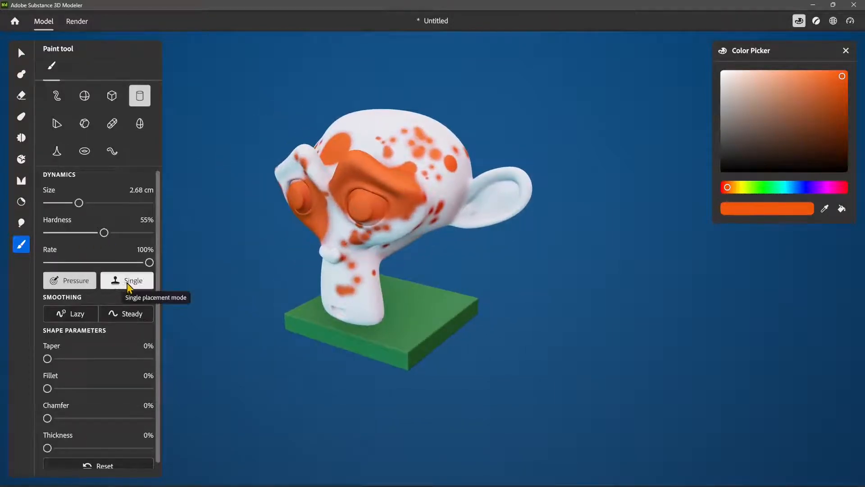
{"action": "right_click_drag", "start_coordinate": [342, 315], "coordinate": [396, 280]}
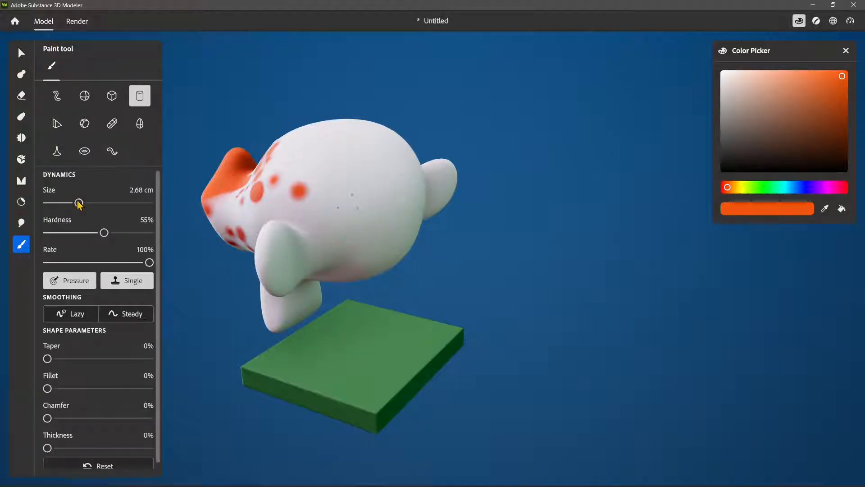
{"action": "left_click_drag", "start_coordinate": [79, 203], "coordinate": [127, 203]}
{"action": "left_click", "coordinate": [371, 193]}
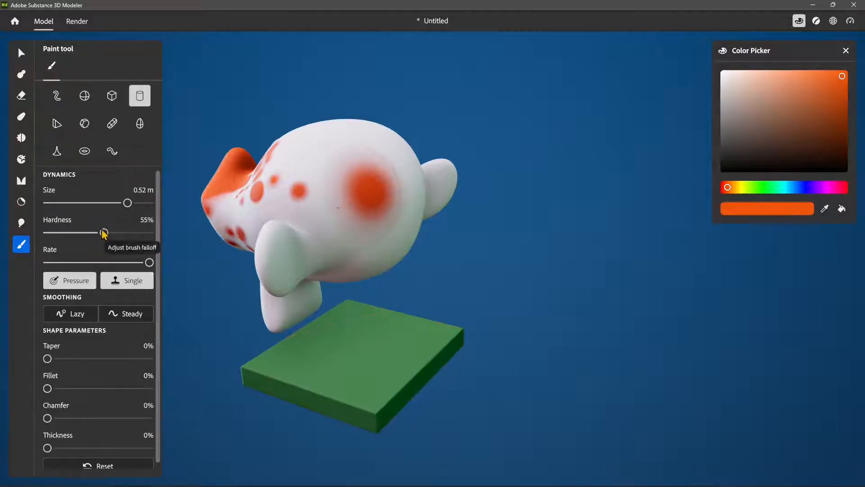
{"action": "left_click_drag", "start_coordinate": [111, 233], "coordinate": [149, 232]}
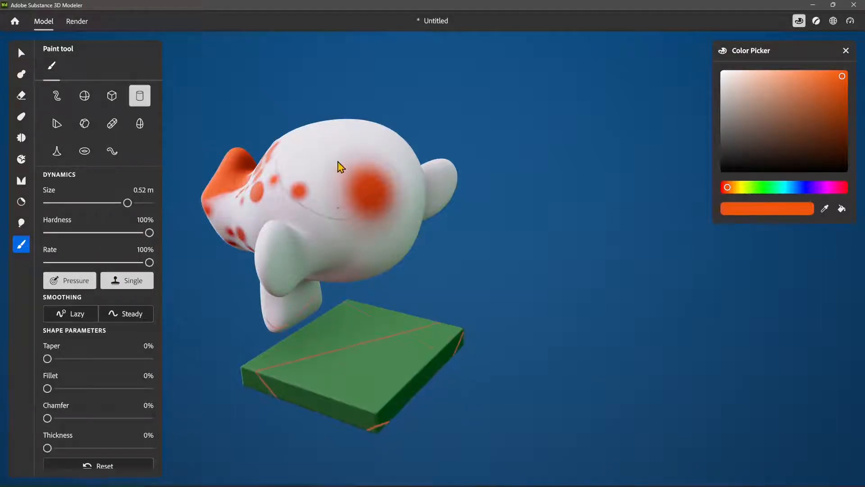
{"action": "left_click", "coordinate": [339, 168]}
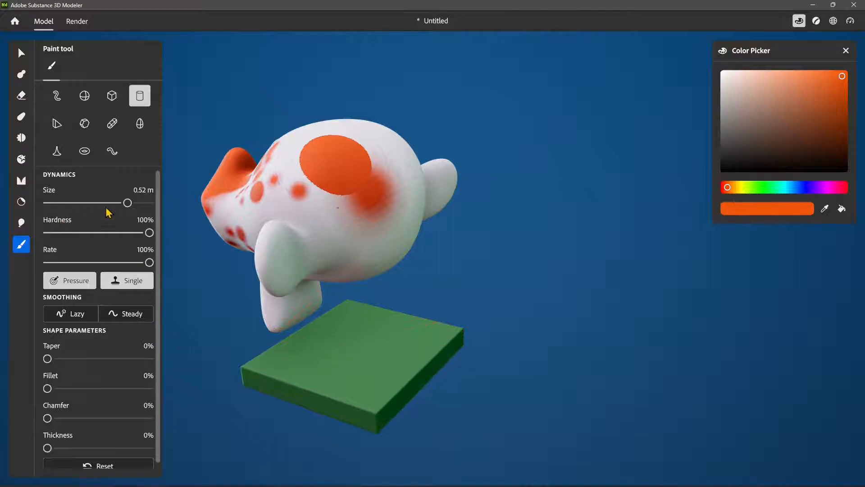
Step: Set the brush to 0% hardness, 14% rate and 1.42 cm size, and enable Lazy smoothing
{"action": "left_click_drag", "start_coordinate": [129, 233], "coordinate": [63, 234]}
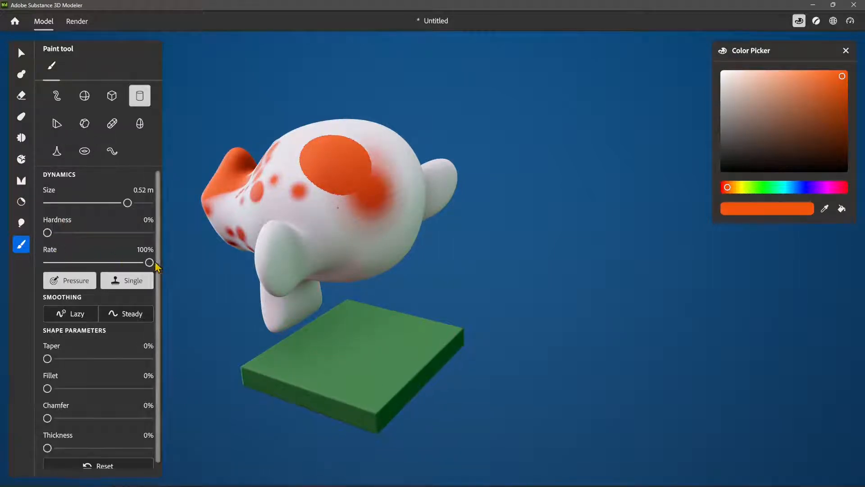
{"action": "left_click_drag", "start_coordinate": [149, 262], "coordinate": [62, 262]}
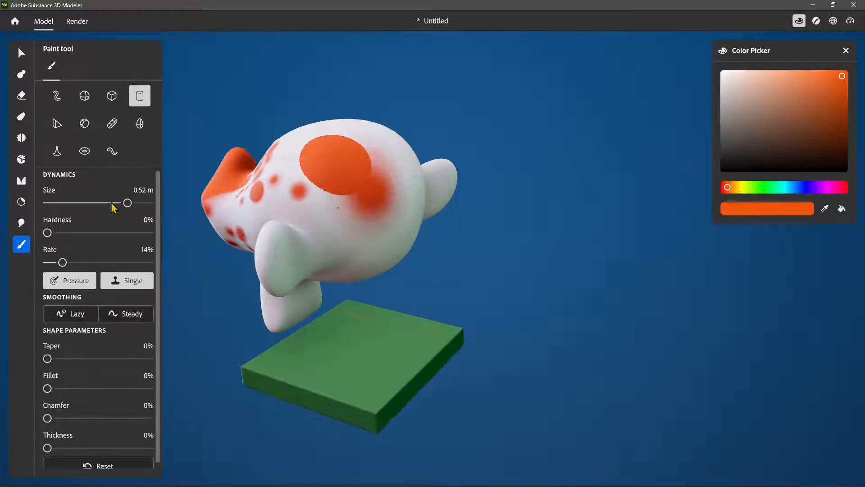
{"action": "left_click_drag", "start_coordinate": [127, 203], "coordinate": [69, 203]}
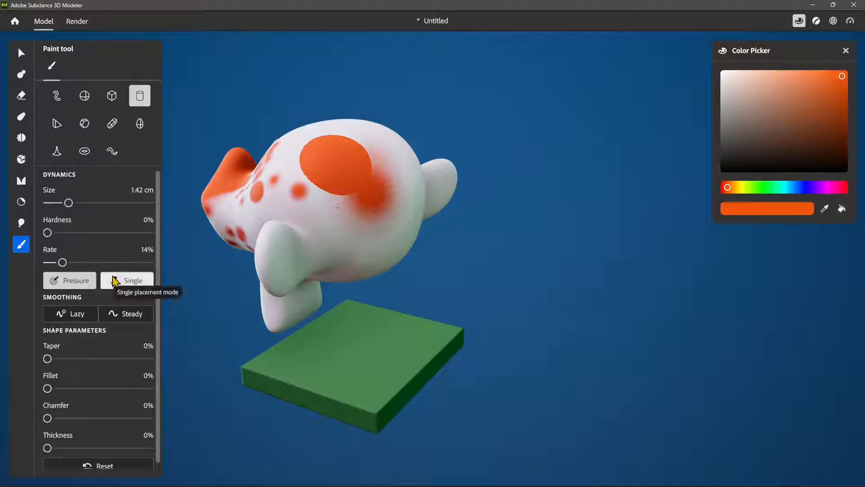
{"action": "scroll", "coordinate": [82, 341], "scroll_direction": "down", "scroll_amount": 1}
{"action": "left_click", "coordinate": [67, 307]}
{"action": "scroll", "coordinate": [343, 301], "scroll_direction": "up", "scroll_amount": 5}
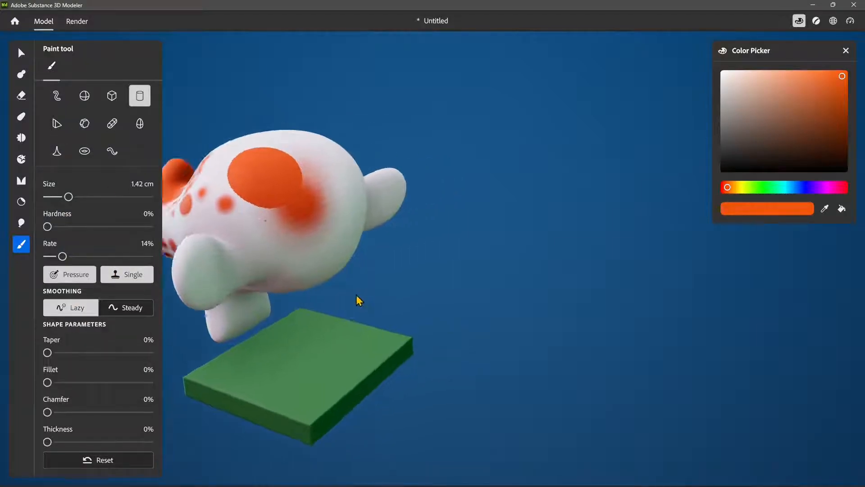
{"action": "scroll", "coordinate": [454, 249], "scroll_direction": "down", "scroll_amount": 5}
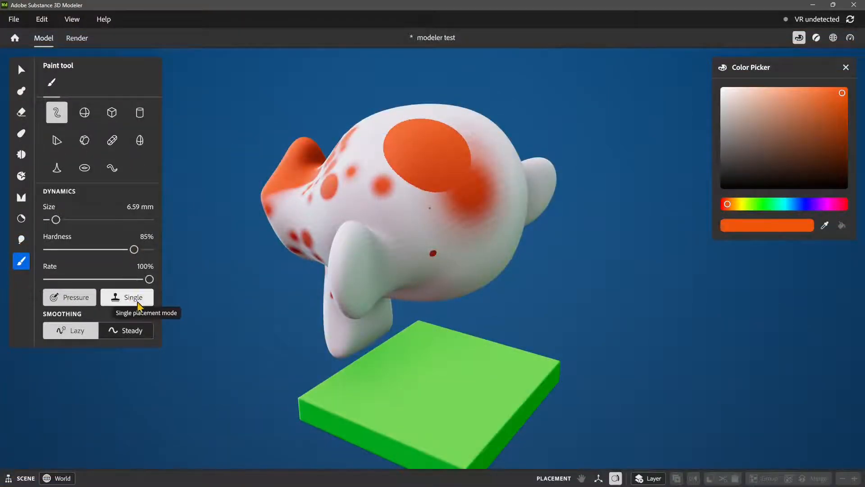
Step: Paint several roughly horizontal strokes across the back of the head using the ellipsoid brush shape with Lazy smoothing
{"action": "mouse_move", "coordinate": [402, 300]}
{"action": "left_mouse_down", "text": "alt"}
{"action": "mouse_move", "coordinate": [372, 299]}
{"action": "mouse_move", "coordinate": [408, 316]}
{"action": "mouse_move", "coordinate": [360, 235]}
{"action": "left_mouse_up", "text": "alt"}
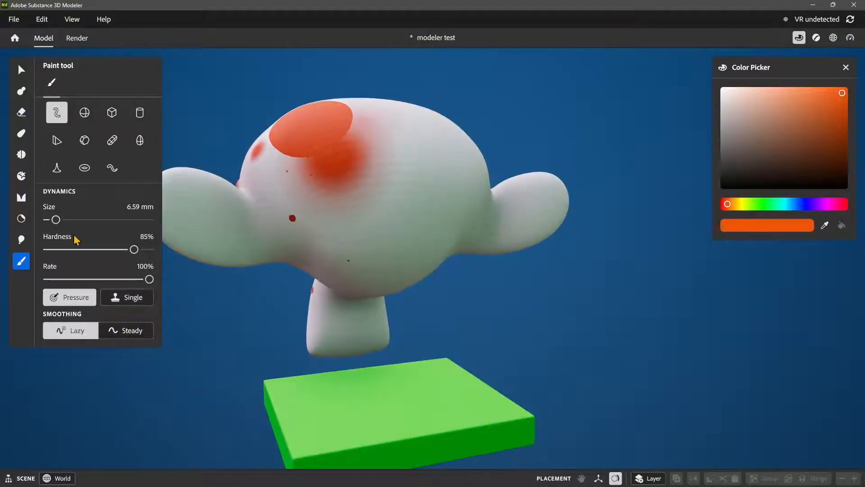
{"action": "left_click", "coordinate": [84, 112]}
{"action": "left_click_drag", "start_coordinate": [413, 212], "coordinate": [567, 223]}
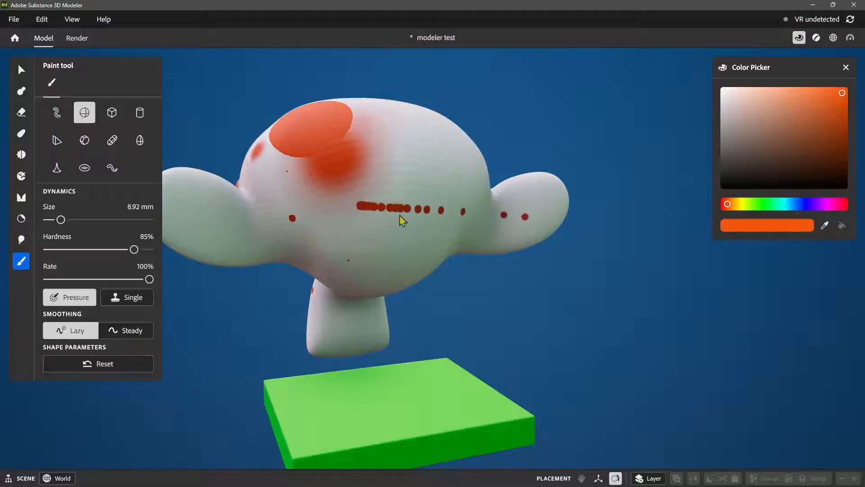
{"action": "mouse_move", "coordinate": [341, 236]}
{"action": "left_mouse_down"}
{"action": "mouse_move", "coordinate": [428, 247]}
{"action": "mouse_move", "coordinate": [440, 274]}
{"action": "left_mouse_up"}
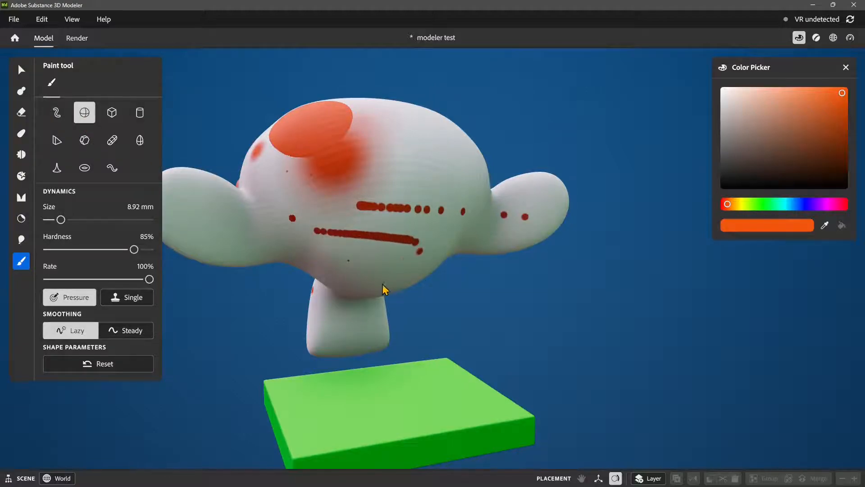
{"action": "mouse_move", "coordinate": [384, 289]}
{"action": "left_mouse_down"}
{"action": "mouse_move", "coordinate": [328, 272]}
{"action": "mouse_move", "coordinate": [318, 288]}
{"action": "left_mouse_up"}
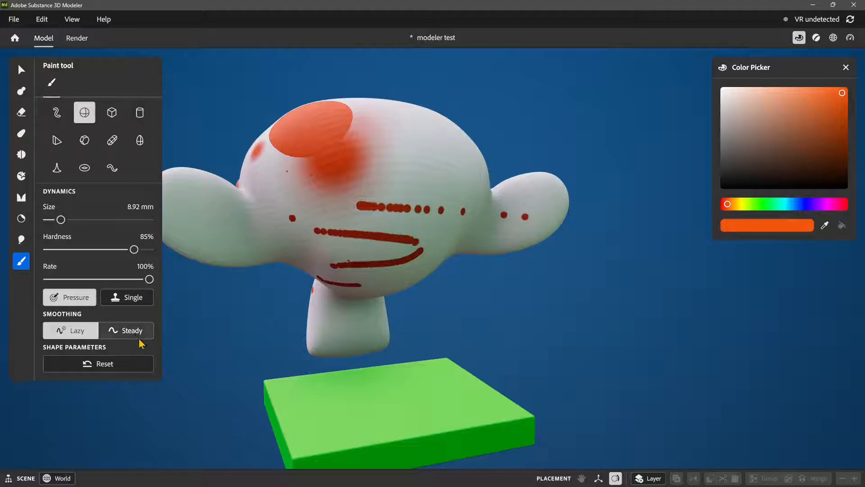
{"action": "mouse_move", "coordinate": [407, 310]}
{"action": "left_mouse_down", "text": "alt"}
{"action": "mouse_move", "coordinate": [368, 325]}
{"action": "mouse_move", "coordinate": [325, 323]}
{"action": "left_mouse_up", "text": "alt"}
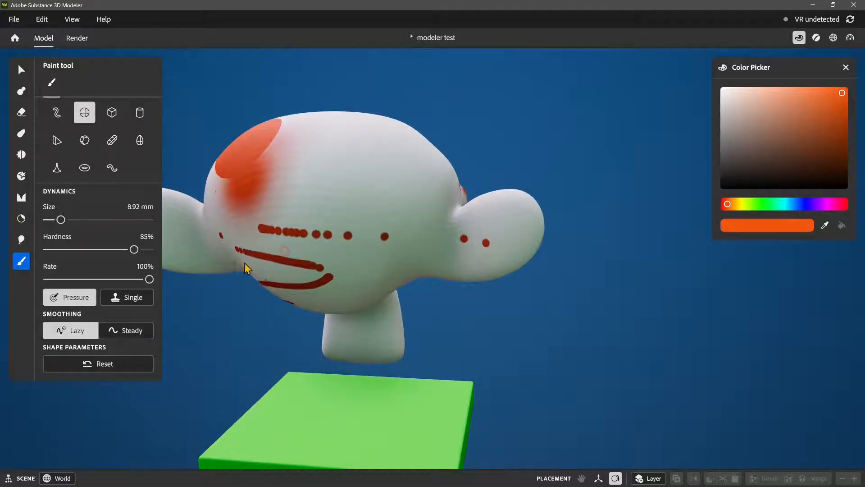
Step: Switch the smoothing to Steady and paint a wavy stroke and a looping stroke on the back of the head
{"action": "left_click", "coordinate": [131, 331]}
{"action": "left_click_drag", "start_coordinate": [350, 278], "coordinate": [356, 280], "text": "alt"}
{"action": "mouse_move", "coordinate": [349, 198]}
{"action": "left_mouse_down"}
{"action": "mouse_move", "coordinate": [385, 197]}
{"action": "mouse_move", "coordinate": [410, 240]}
{"action": "mouse_move", "coordinate": [452, 250]}
{"action": "left_mouse_up"}
{"action": "mouse_move", "coordinate": [326, 317]}
{"action": "left_mouse_down", "text": "alt"}
{"action": "mouse_move", "coordinate": [399, 218]}
{"action": "mouse_move", "coordinate": [386, 263]}
{"action": "mouse_move", "coordinate": [420, 251]}
{"action": "left_mouse_up", "text": "alt"}
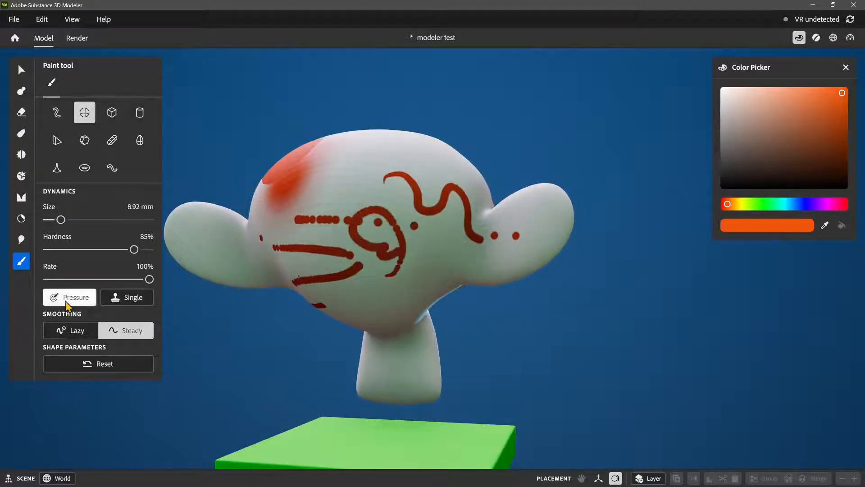
Step: Paint another curving stroke on the back of the head with Pressure turned off, and set smoothing back to Lazy
{"action": "left_click", "coordinate": [66, 301]}
{"action": "mouse_move", "coordinate": [338, 194]}
{"action": "left_mouse_down"}
{"action": "mouse_move", "coordinate": [347, 224]}
{"action": "mouse_move", "coordinate": [382, 214]}
{"action": "left_mouse_up"}
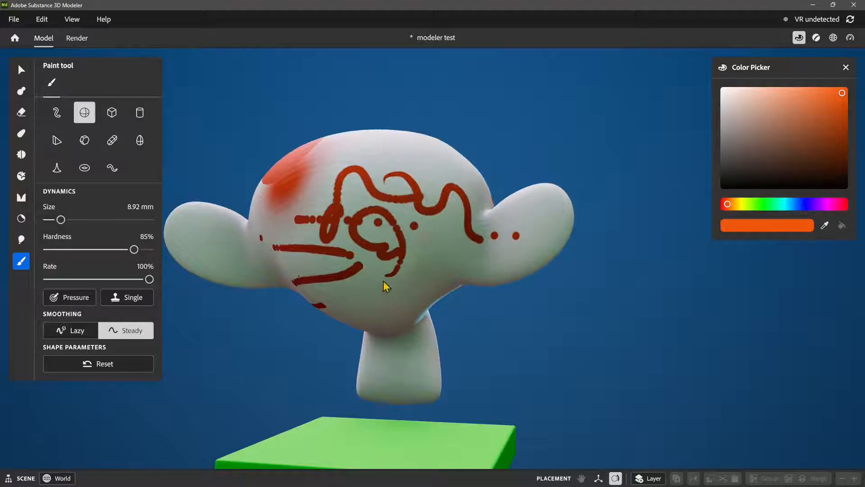
{"action": "mouse_move", "coordinate": [386, 286]}
{"action": "left_mouse_down", "text": "alt"}
{"action": "mouse_move", "coordinate": [319, 332]}
{"action": "mouse_move", "coordinate": [507, 353]}
{"action": "mouse_move", "coordinate": [302, 354]}
{"action": "left_mouse_up", "text": "alt"}
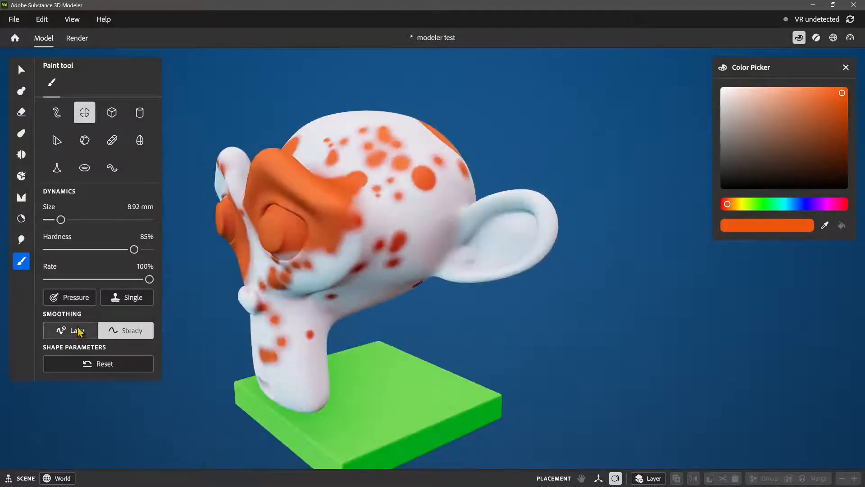
{"action": "left_click", "coordinate": [78, 331]}
Step: Compare the painted monkey head from the front in Model and Render modes, ending in Render mode
{"action": "left_click_drag", "start_coordinate": [342, 368], "coordinate": [408, 354], "text": "alt"}
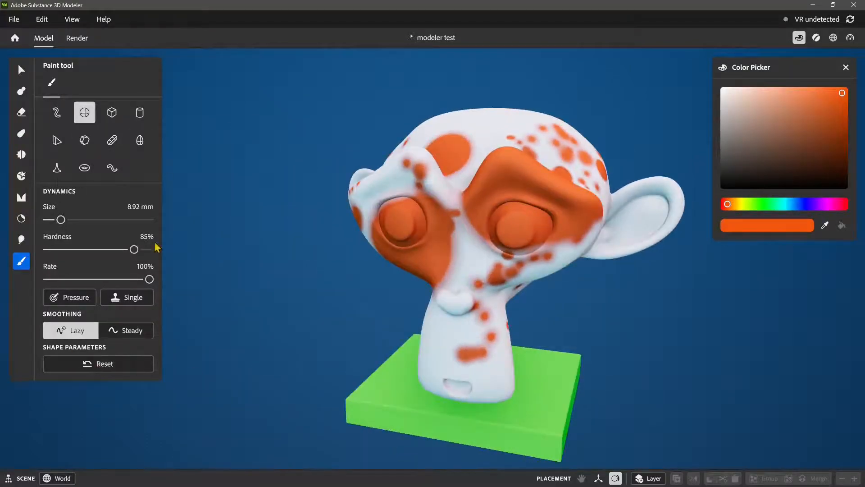
{"action": "left_click_drag", "start_coordinate": [346, 295], "coordinate": [439, 311], "text": "alt"}
{"action": "mouse_move", "coordinate": [381, 320]}
{"action": "left_mouse_down", "text": "alt"}
{"action": "mouse_move", "coordinate": [350, 309]}
{"action": "mouse_move", "coordinate": [374, 259]}
{"action": "mouse_move", "coordinate": [321, 316]}
{"action": "mouse_move", "coordinate": [390, 313]}
{"action": "mouse_move", "coordinate": [415, 353]}
{"action": "mouse_move", "coordinate": [448, 344]}
{"action": "mouse_move", "coordinate": [455, 363]}
{"action": "mouse_move", "coordinate": [450, 354]}
{"action": "mouse_move", "coordinate": [321, 324]}
{"action": "left_mouse_up", "text": "alt"}
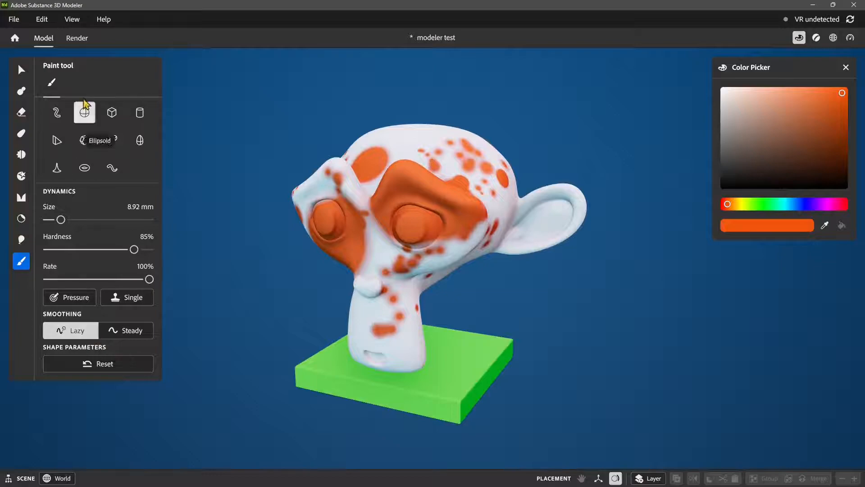
{"action": "left_click", "coordinate": [77, 38]}
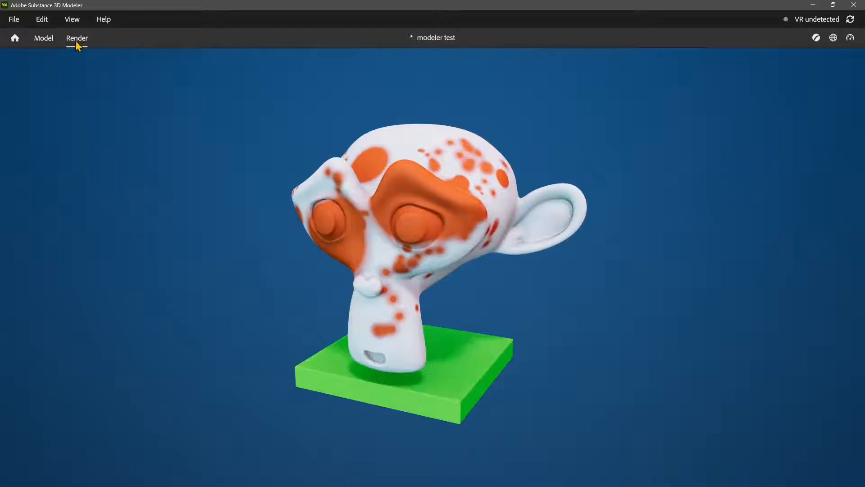
{"action": "left_click", "coordinate": [46, 40]}
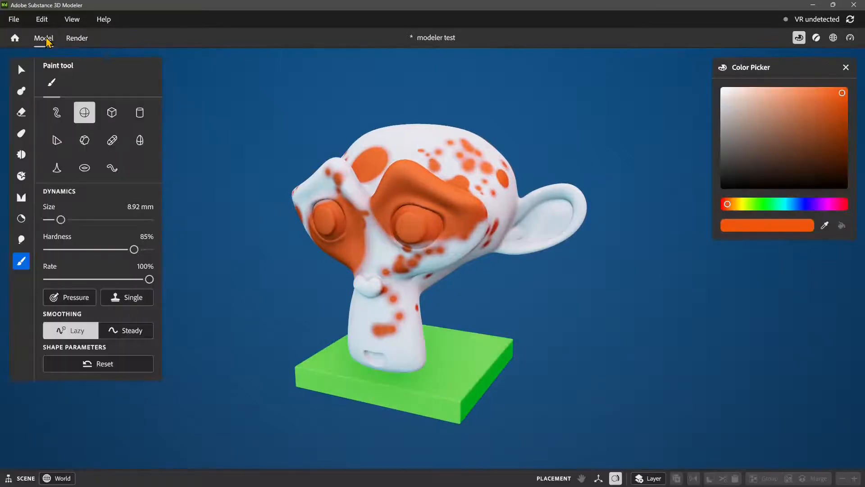
{"action": "left_click", "coordinate": [85, 40]}
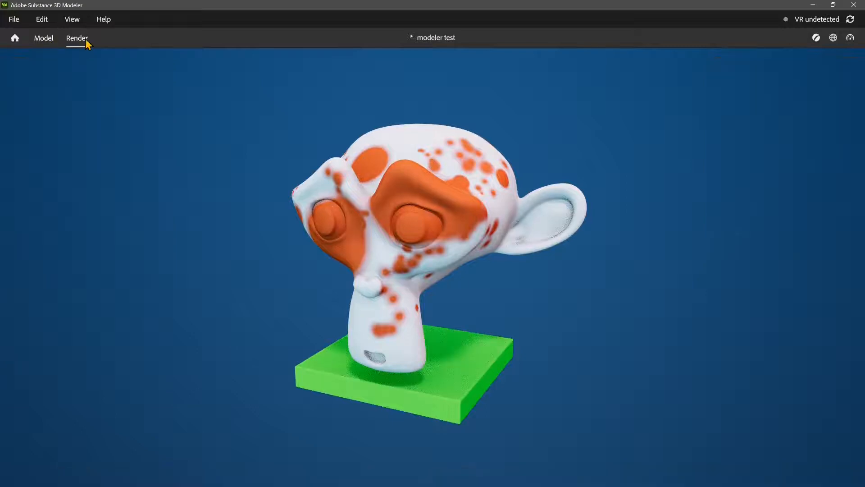
Step: Show the scene materials, check the options for Material 0, and return to Model mode
{"action": "left_click", "coordinate": [816, 37]}
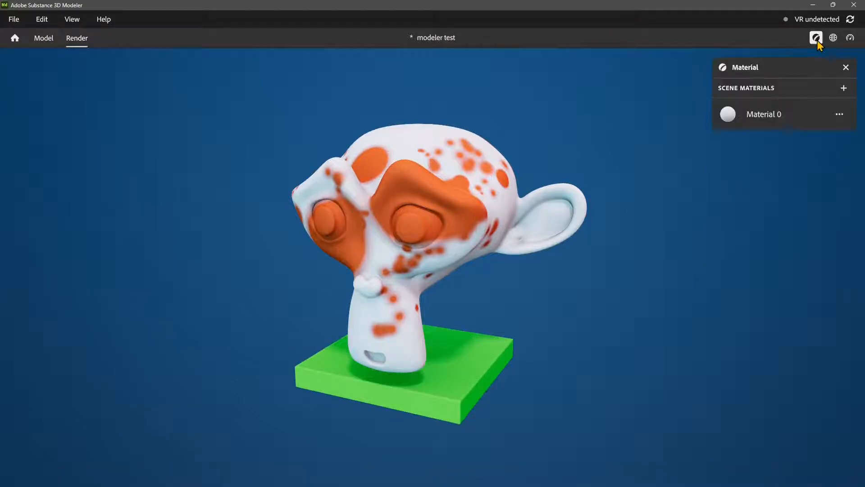
{"action": "left_click", "coordinate": [839, 114]}
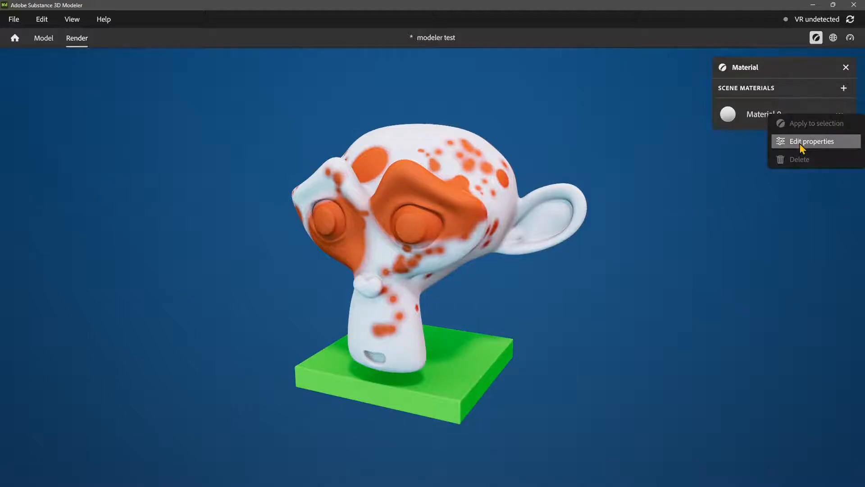
{"action": "left_click", "coordinate": [743, 108]}
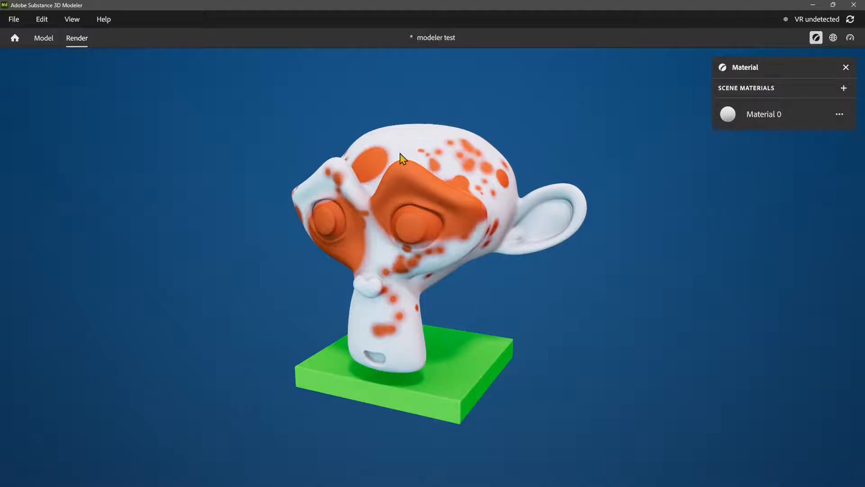
{"action": "left_click", "coordinate": [43, 38]}
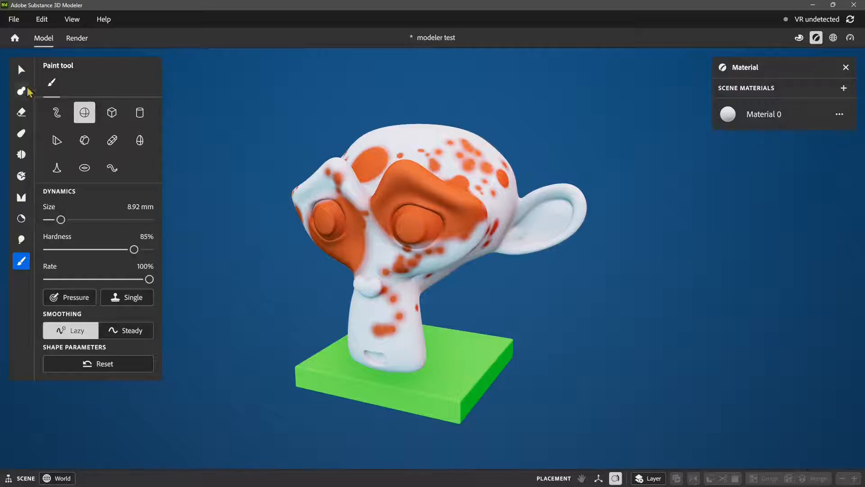
Step: Try selecting everything, deselecting everything and inverting the selection, ending with only the monkey head selected
{"action": "left_click", "coordinate": [21, 70]}
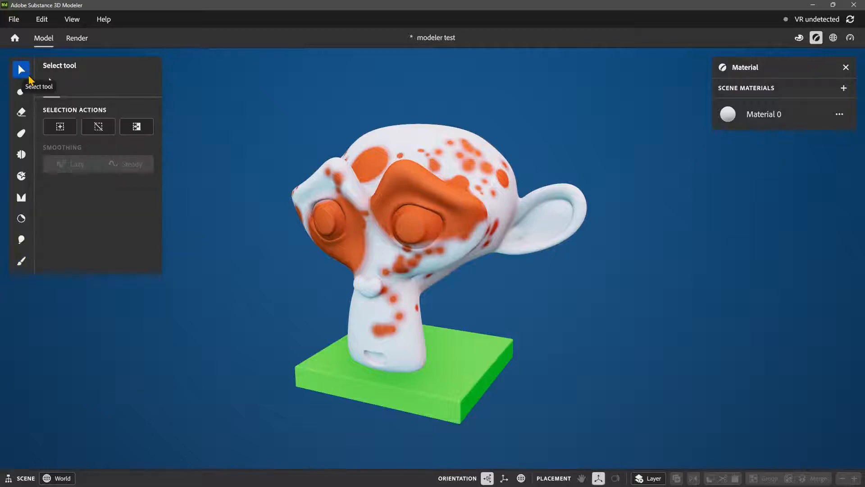
{"action": "left_click", "coordinate": [62, 131]}
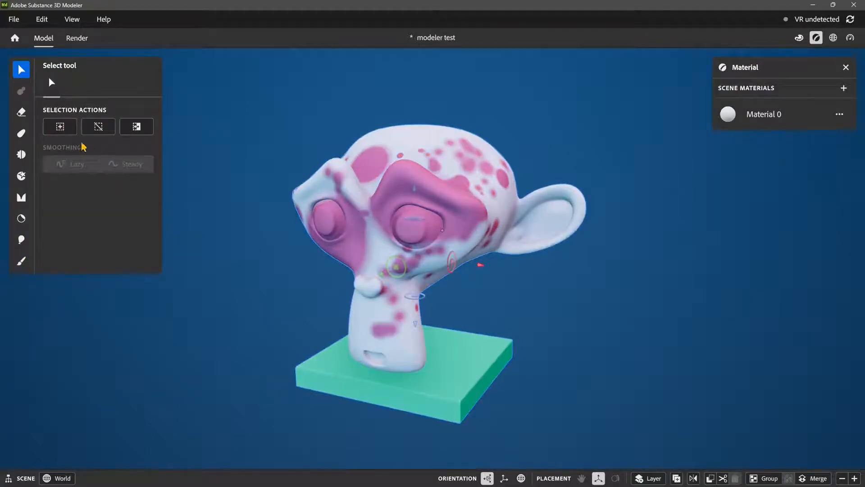
{"action": "left_click", "coordinate": [102, 130]}
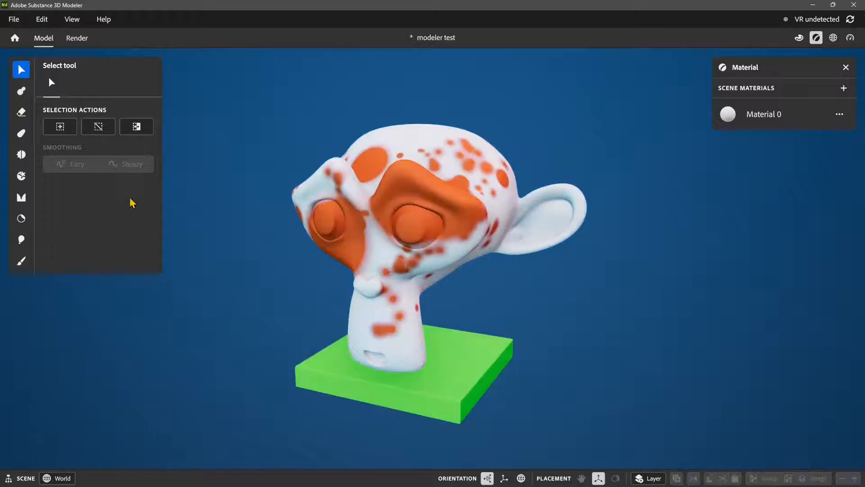
{"action": "left_click", "coordinate": [435, 202]}
{"action": "left_click", "coordinate": [137, 126]}
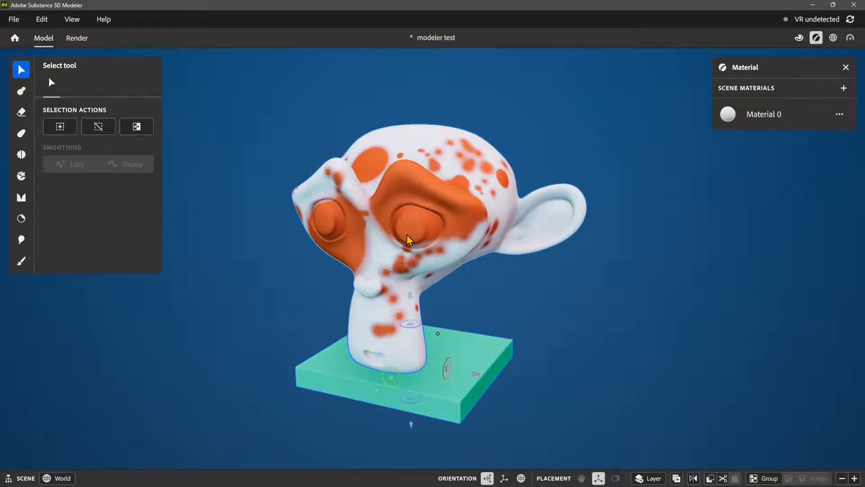
{"action": "left_click", "coordinate": [407, 239]}
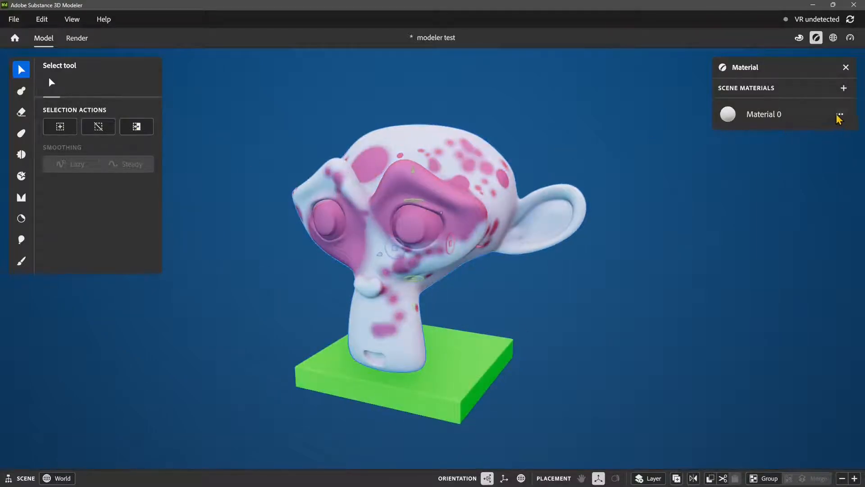
Step: Apply Material 0 to the selected monkey head, then add a second scene material and apply that one to the head
{"action": "left_click", "coordinate": [839, 116]}
{"action": "left_click", "coordinate": [787, 123]}
{"action": "left_click", "coordinate": [844, 88]}
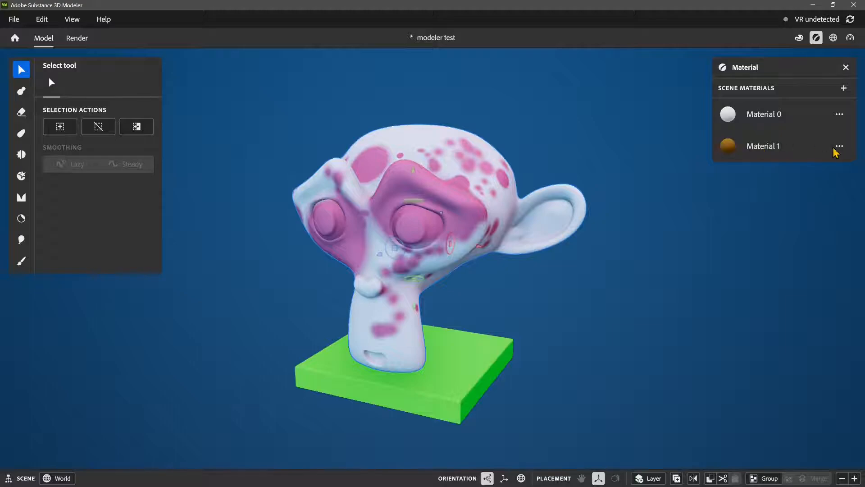
{"action": "left_click", "coordinate": [838, 146]}
{"action": "left_click", "coordinate": [807, 155]}
Step: Add a third scene material and set its diffuse color to bright cyan
{"action": "left_click", "coordinate": [844, 89]}
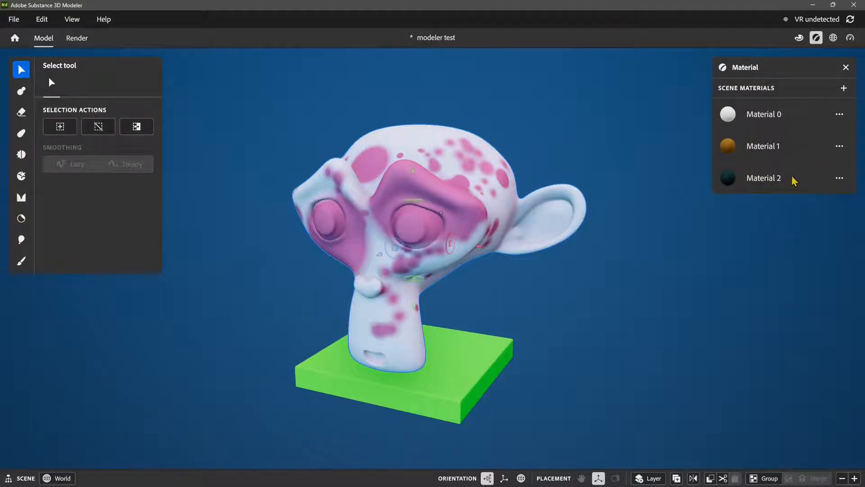
{"action": "left_click", "coordinate": [840, 178]}
{"action": "left_click", "coordinate": [803, 207]}
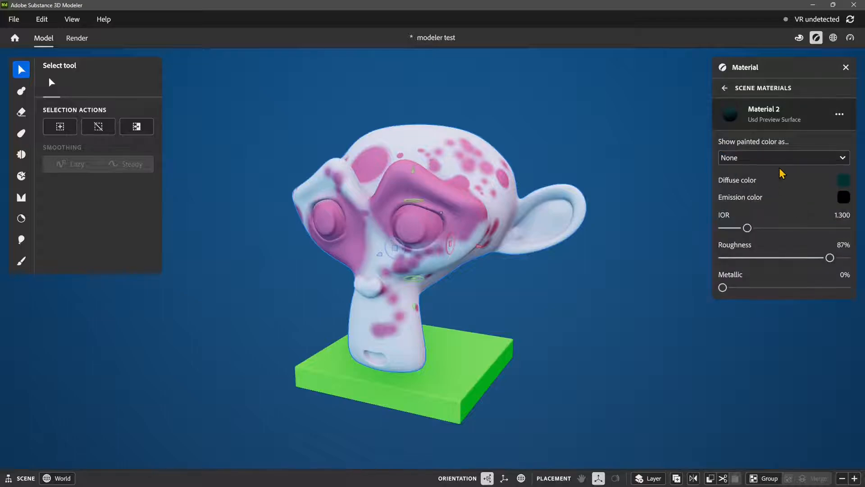
{"action": "left_click", "coordinate": [843, 182]}
{"action": "left_click_drag", "start_coordinate": [796, 233], "coordinate": [825, 234]}
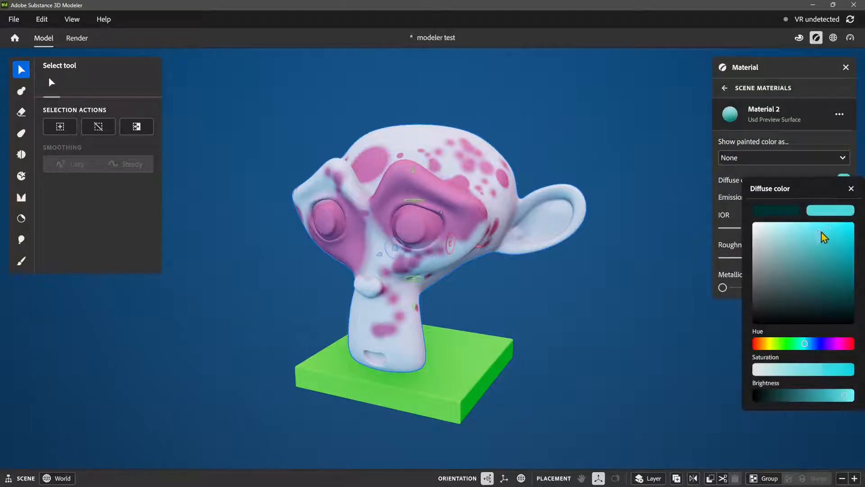
{"action": "left_click", "coordinate": [796, 175]}
Step: Show the third material's painted color as Emission, and set its roughness to 35% and metallic to 37%
{"action": "left_click", "coordinate": [755, 160]}
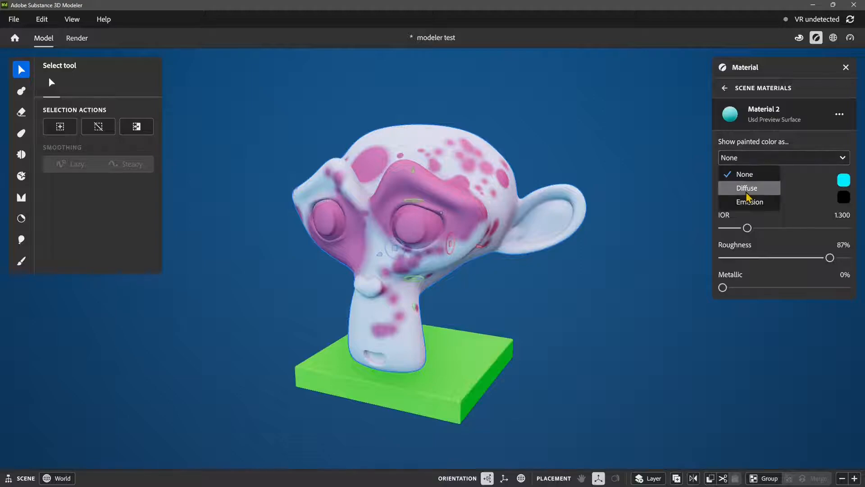
{"action": "left_click", "coordinate": [746, 190]}
{"action": "left_click", "coordinate": [744, 158]}
{"action": "left_click", "coordinate": [749, 202]}
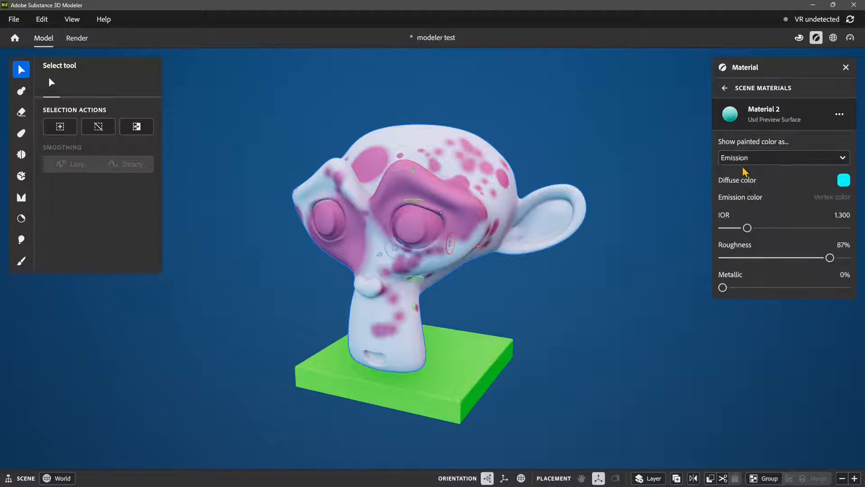
{"action": "left_click", "coordinate": [759, 259]}
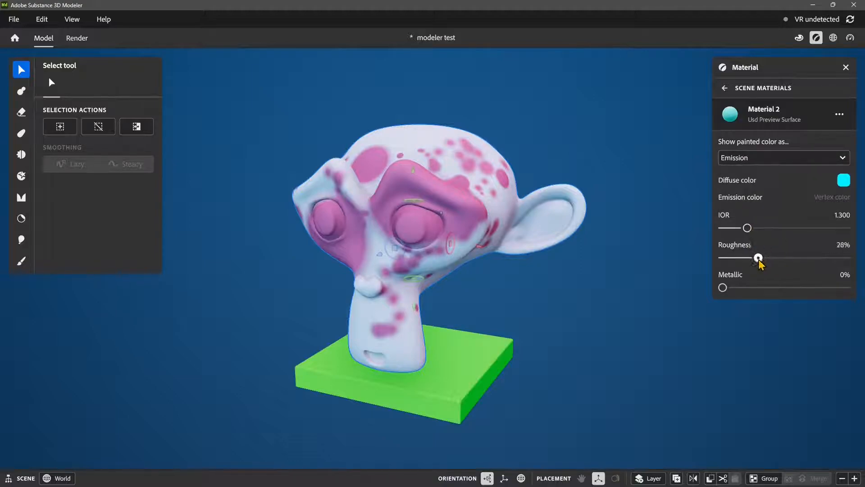
{"action": "left_click", "coordinate": [768, 287]}
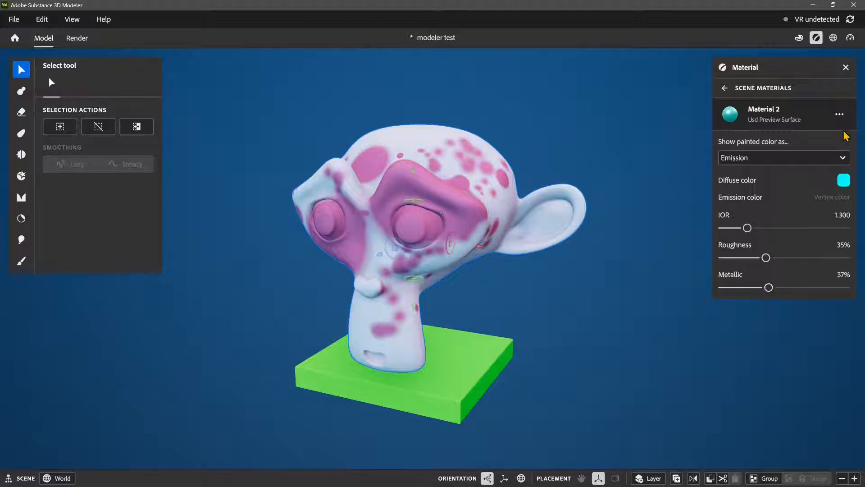
Step: Apply the third material to the selected monkey head and show its painted color as Diffuse
{"action": "left_click", "coordinate": [839, 114]}
{"action": "left_click", "coordinate": [811, 120]}
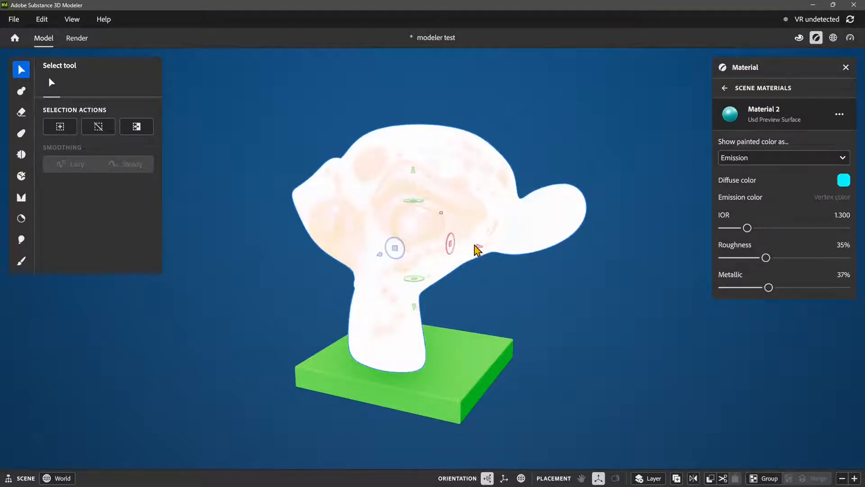
{"action": "left_click", "coordinate": [761, 162]}
{"action": "left_click", "coordinate": [740, 188]}
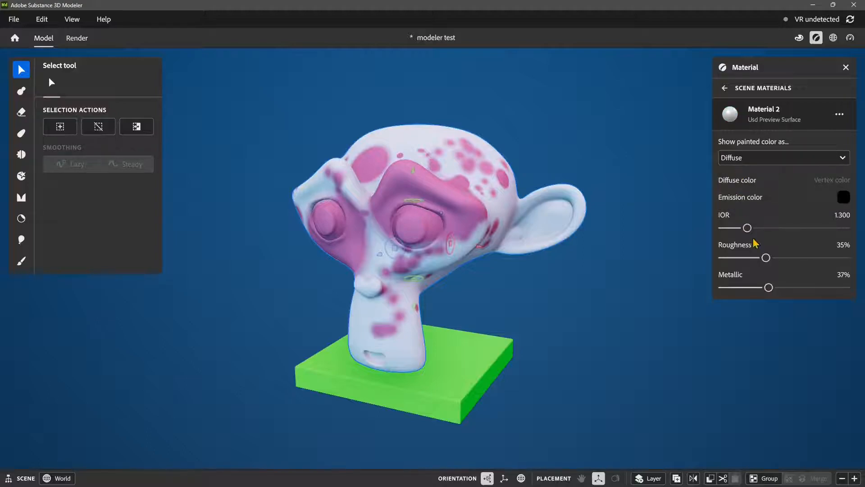